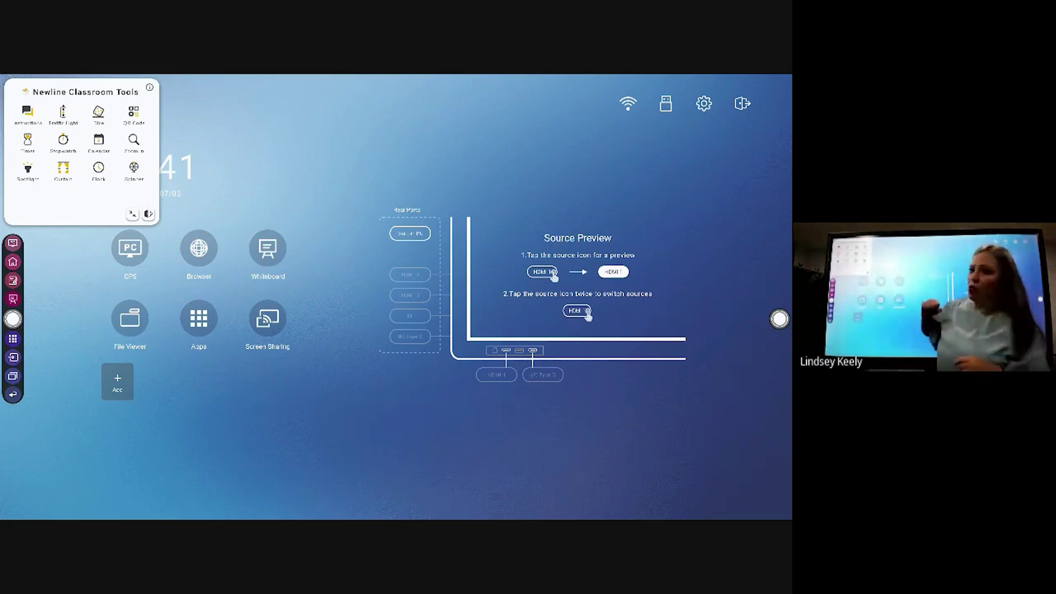
Move the Classroom Tools panel onto the home screen's app icons, collapse it to a floating icon beside the clock, and expand it again
{"action": "left_click_drag", "start_coordinate": [86, 92], "coordinate": [168, 244]}
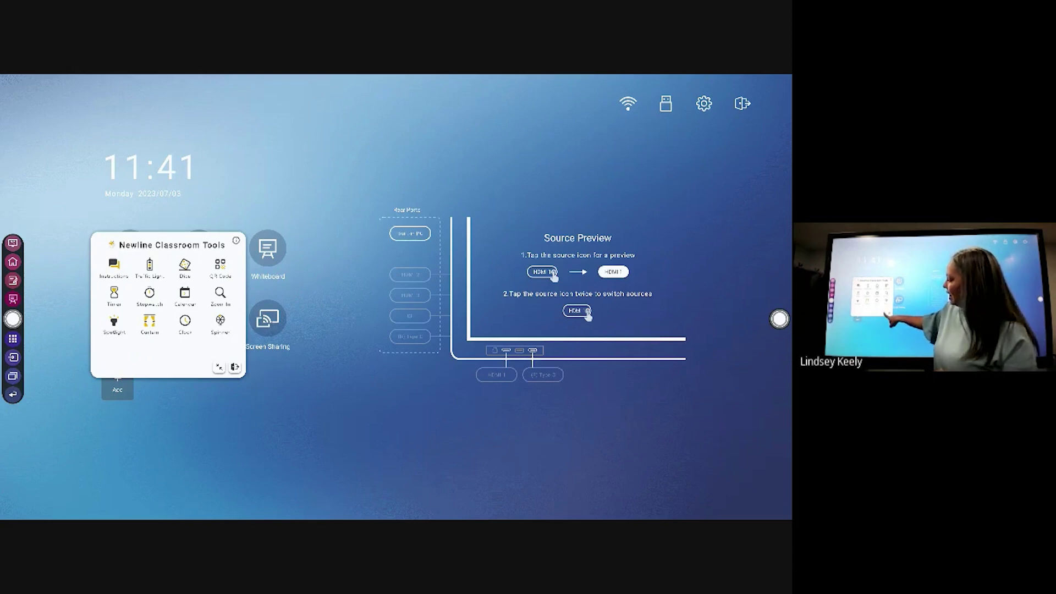
{"action": "left_click", "coordinate": [219, 367]}
{"action": "left_click_drag", "start_coordinate": [96, 240], "coordinate": [37, 199]}
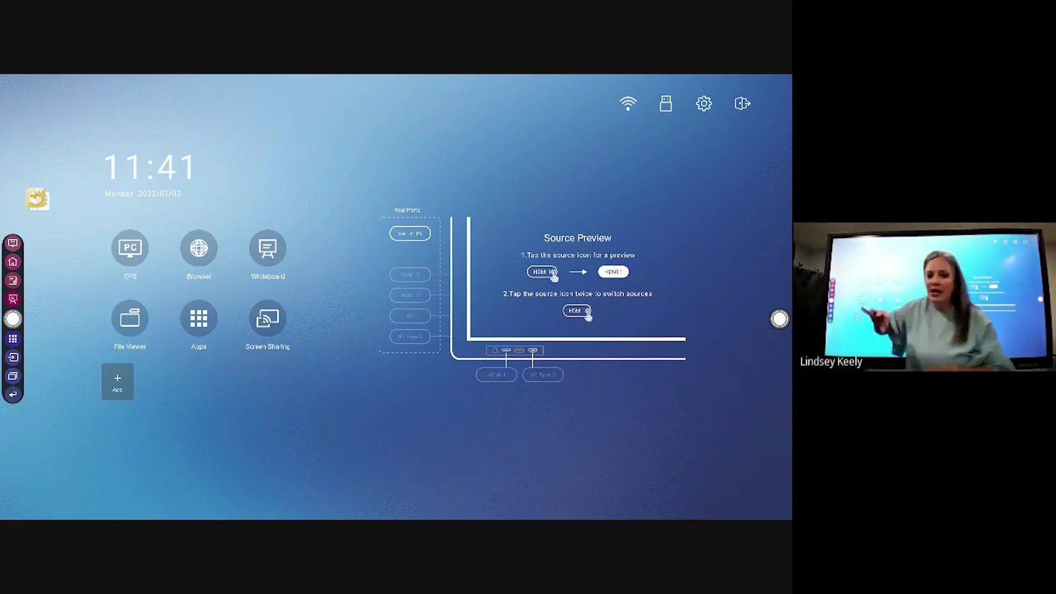
{"action": "left_click", "coordinate": [37, 199]}
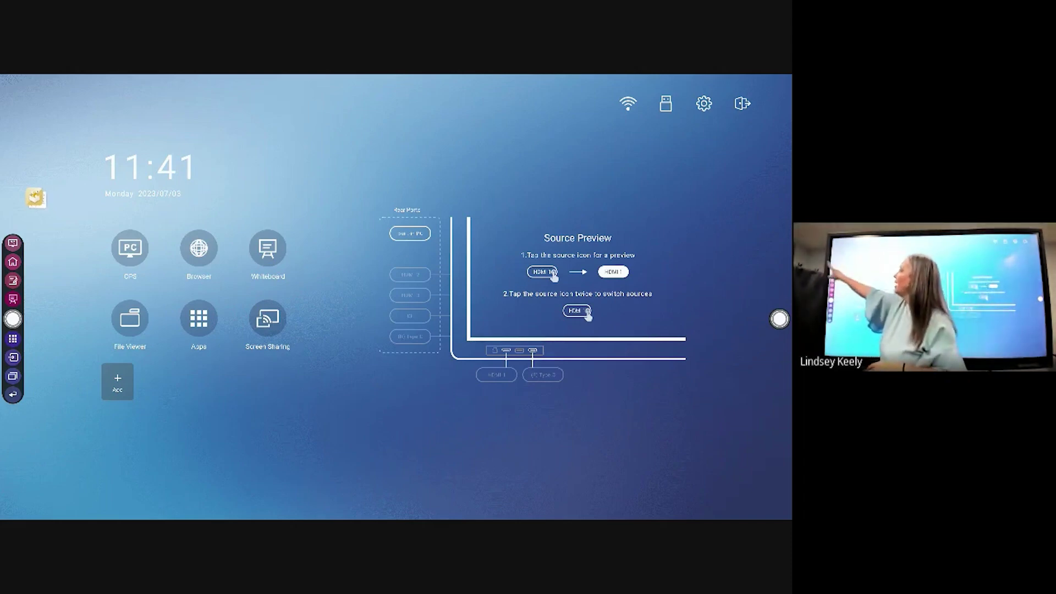
{"action": "left_click", "coordinate": [35, 198]}
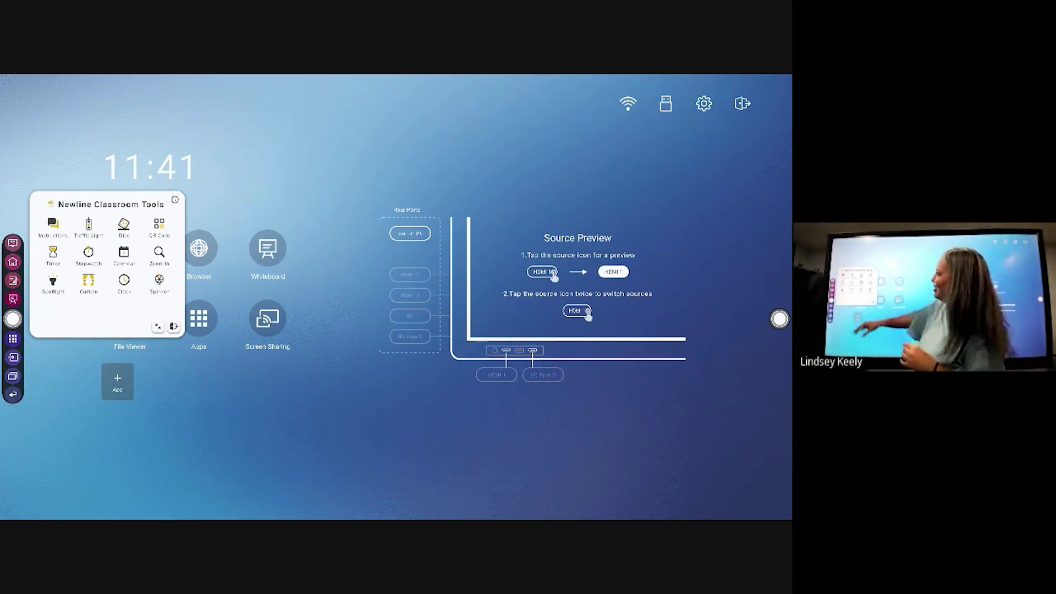
Display the Silence card in the Instructions tool, return to the card overview and close the tool
{"action": "left_click", "coordinate": [53, 227]}
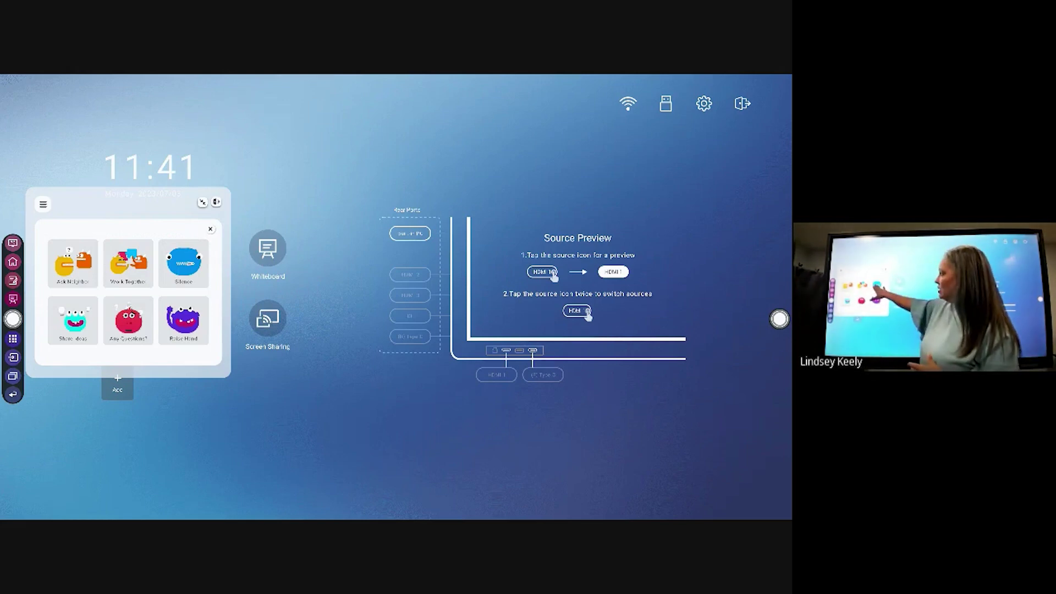
{"action": "left_click", "coordinate": [184, 263]}
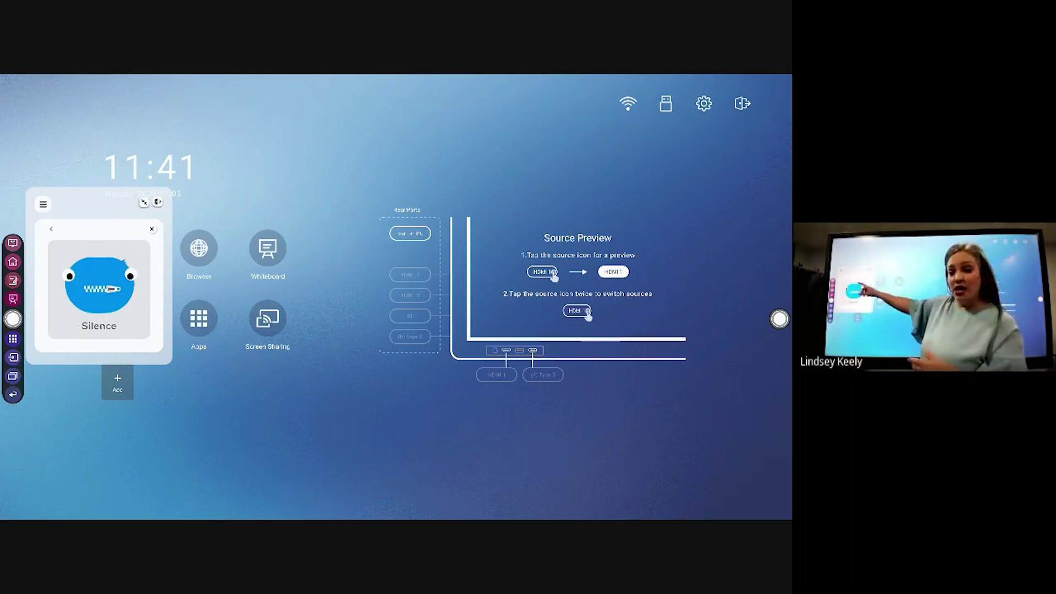
{"action": "left_click", "coordinate": [51, 229]}
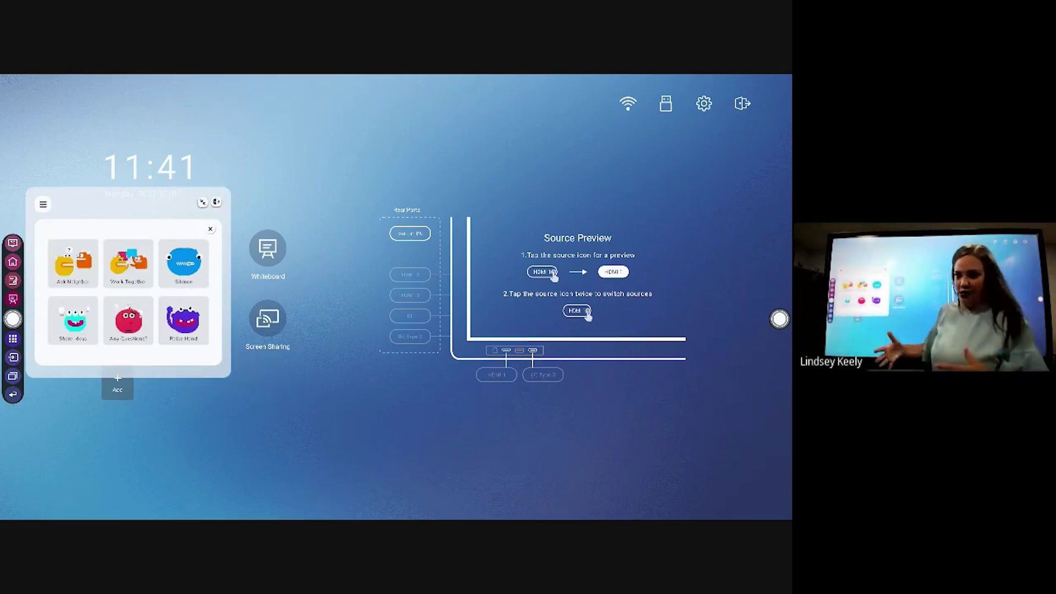
{"action": "left_click", "coordinate": [210, 229]}
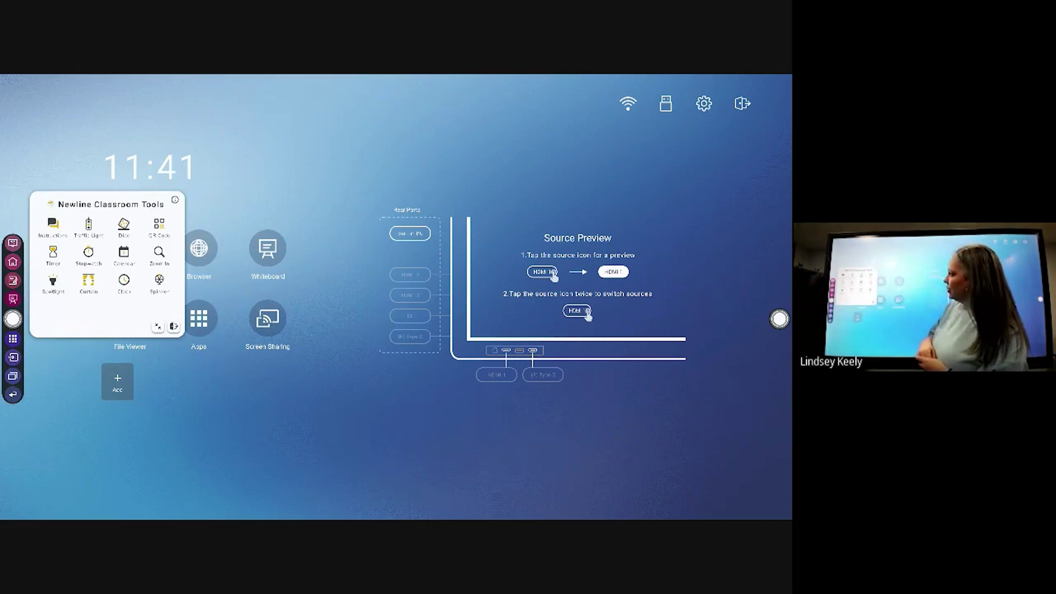
Open the Traffic Light tool and light the red, yellow and green lamps one after another
{"action": "left_click", "coordinate": [88, 225]}
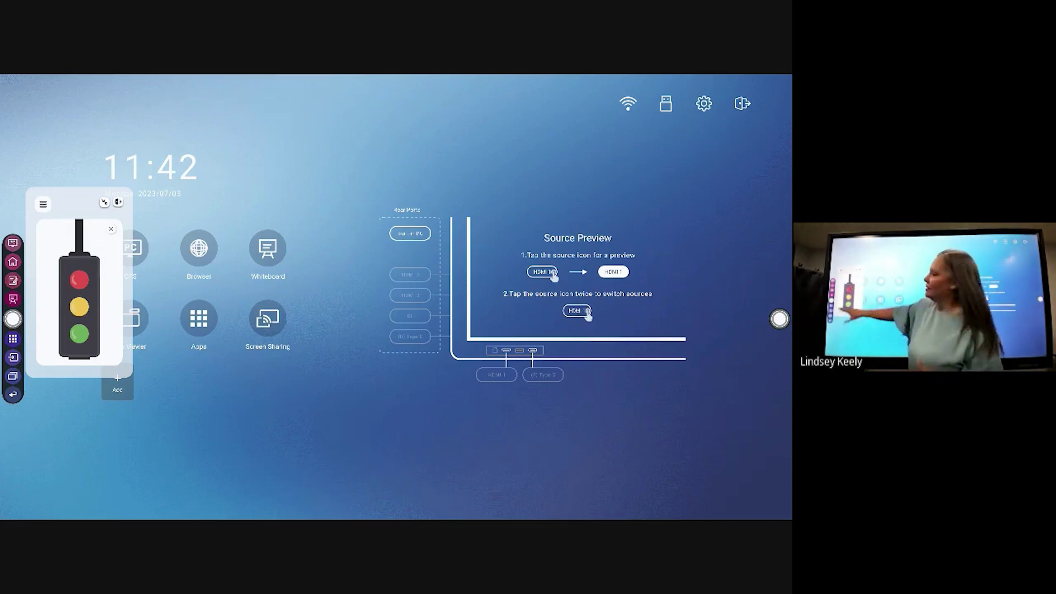
{"action": "left_click", "coordinate": [79, 280]}
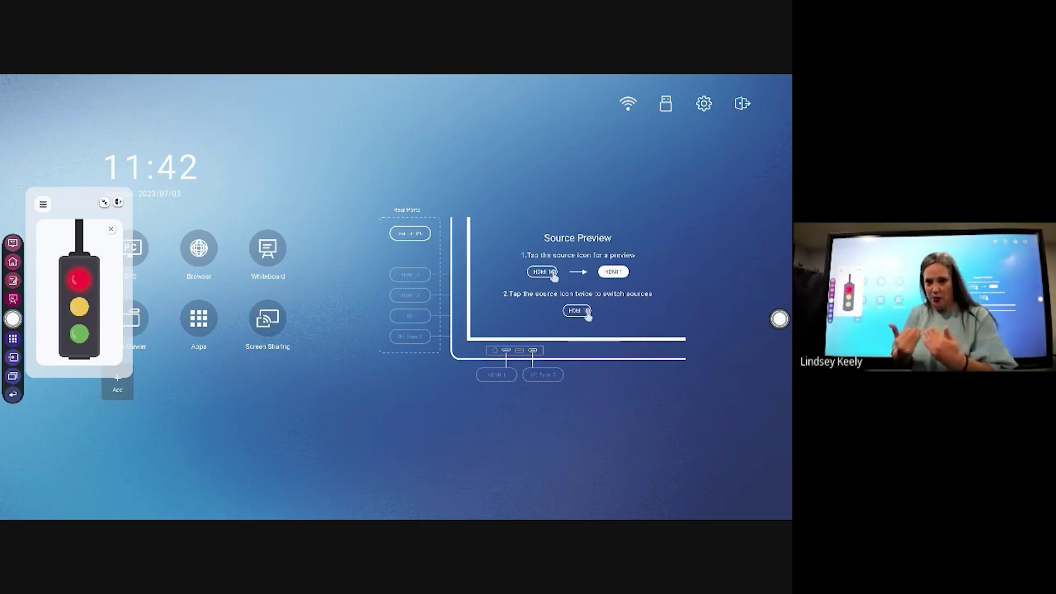
{"action": "left_click", "coordinate": [79, 306]}
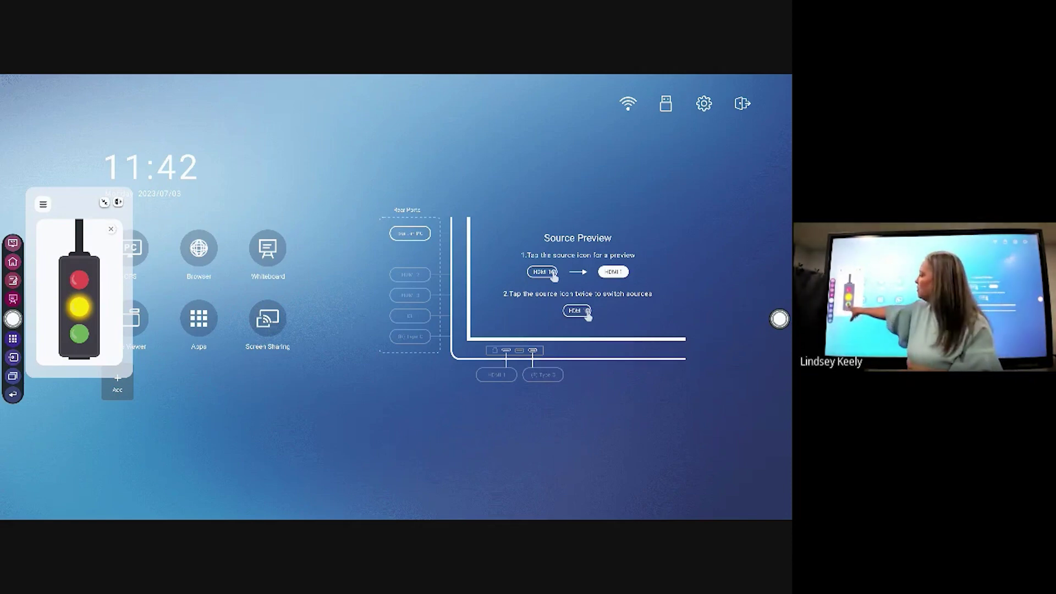
{"action": "left_click", "coordinate": [79, 334]}
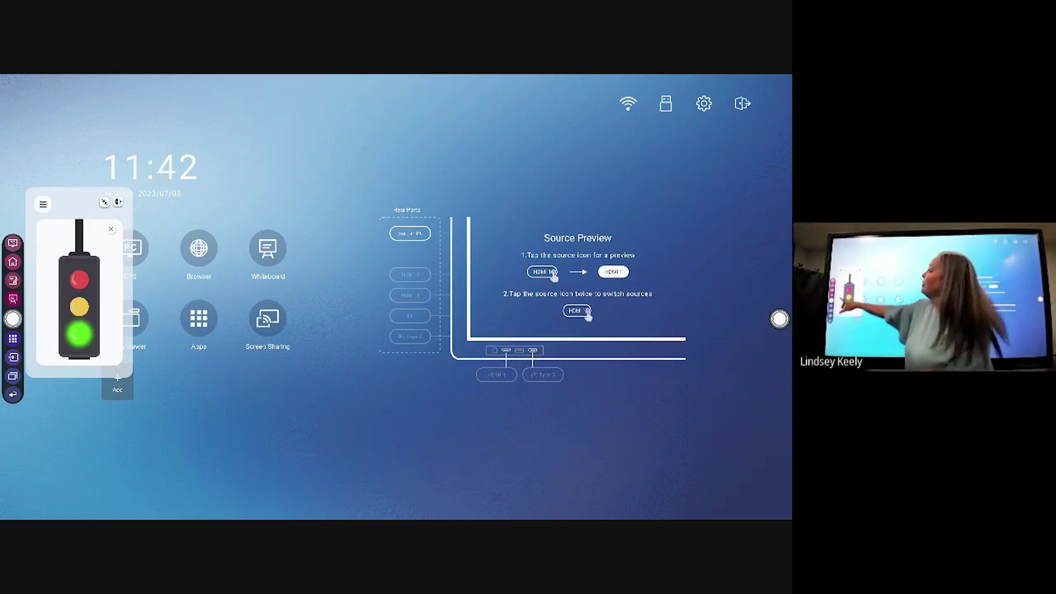
Add the Instructions tool beside the traffic light, display its Silence card, and close both tools
{"action": "left_click", "coordinate": [111, 228]}
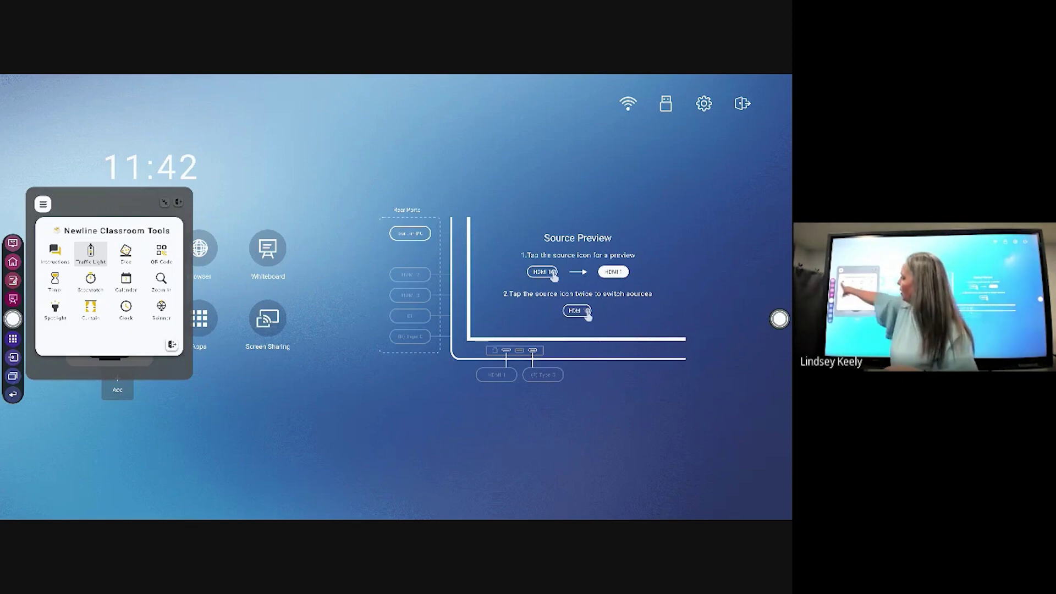
{"action": "left_click", "coordinate": [55, 253]}
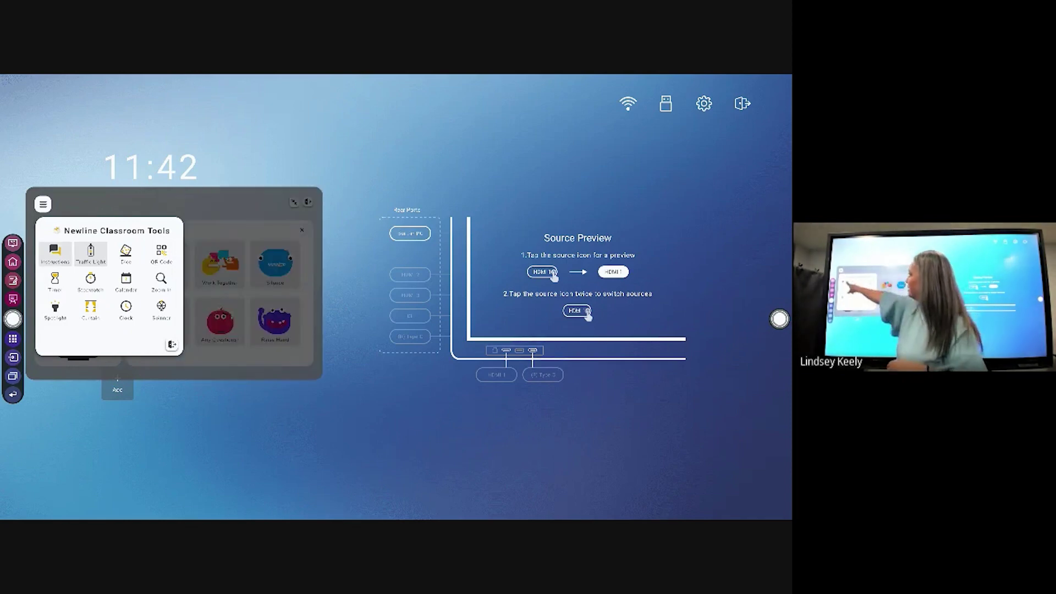
{"action": "left_click", "coordinate": [91, 254]}
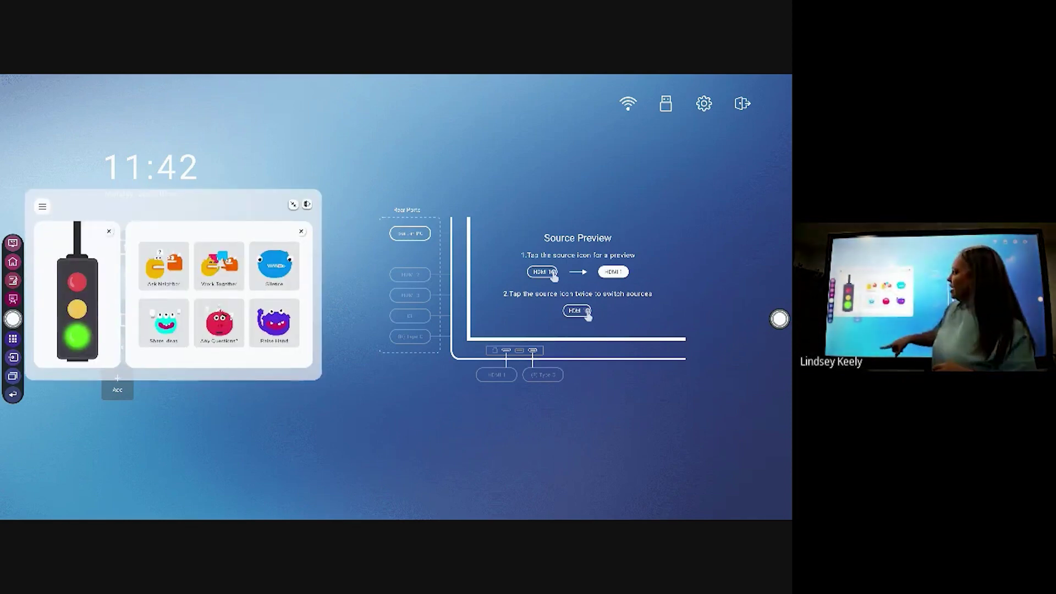
{"action": "left_click_drag", "start_coordinate": [266, 288], "coordinate": [265, 291]}
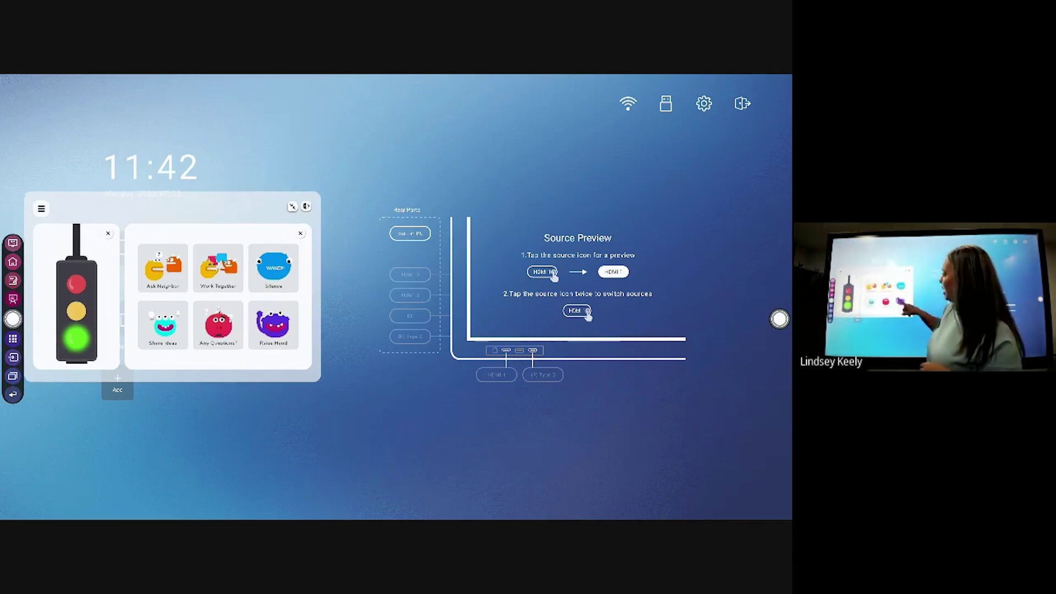
{"action": "left_click", "coordinate": [273, 268]}
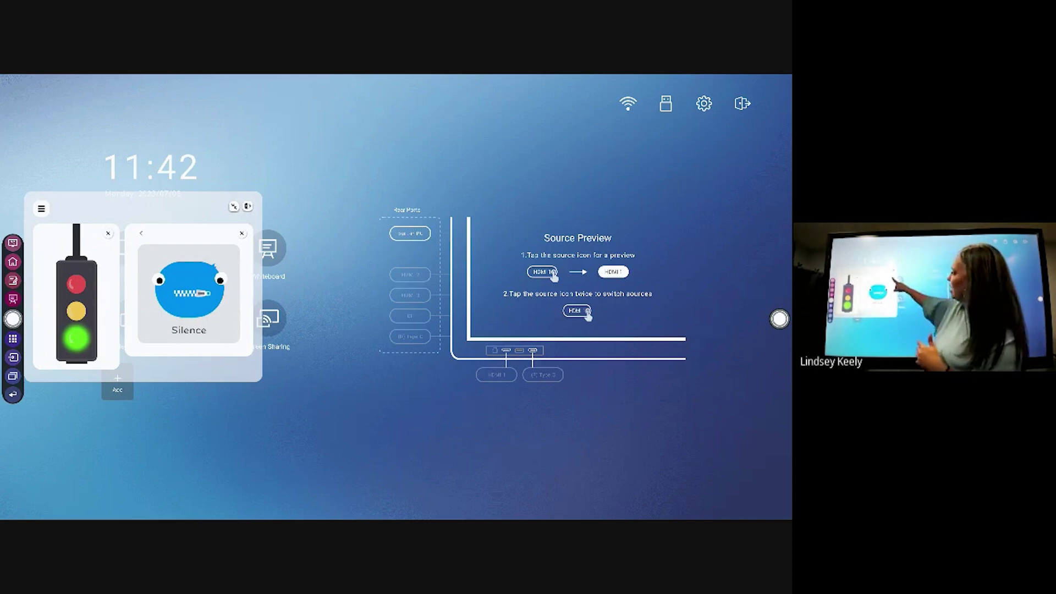
{"action": "left_click", "coordinate": [241, 234]}
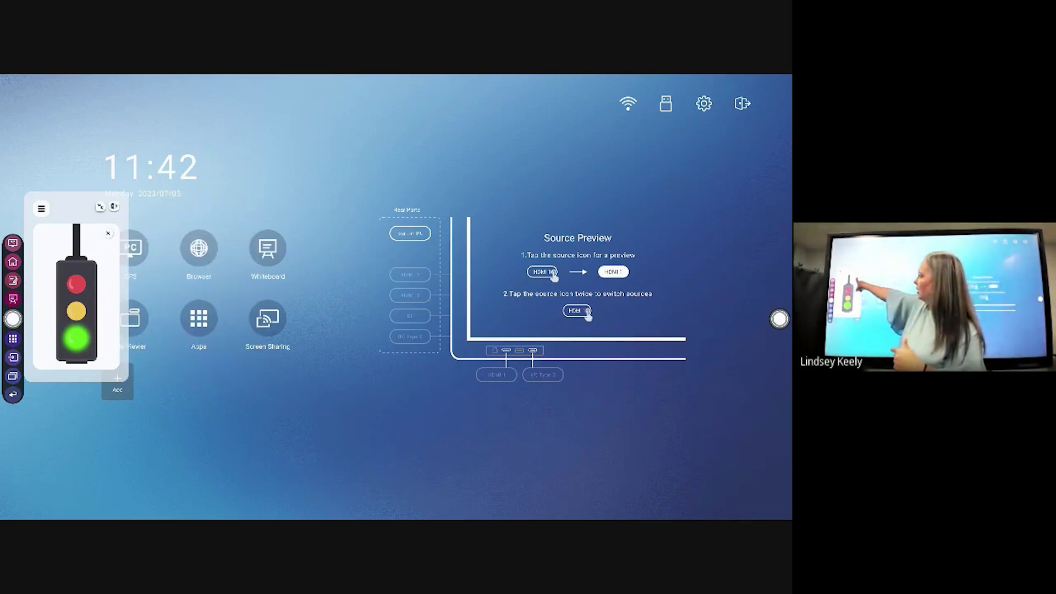
{"action": "left_click", "coordinate": [108, 233]}
Open the Dice tool, add a second die, roll both dice and close the tool
{"action": "left_click", "coordinate": [122, 230]}
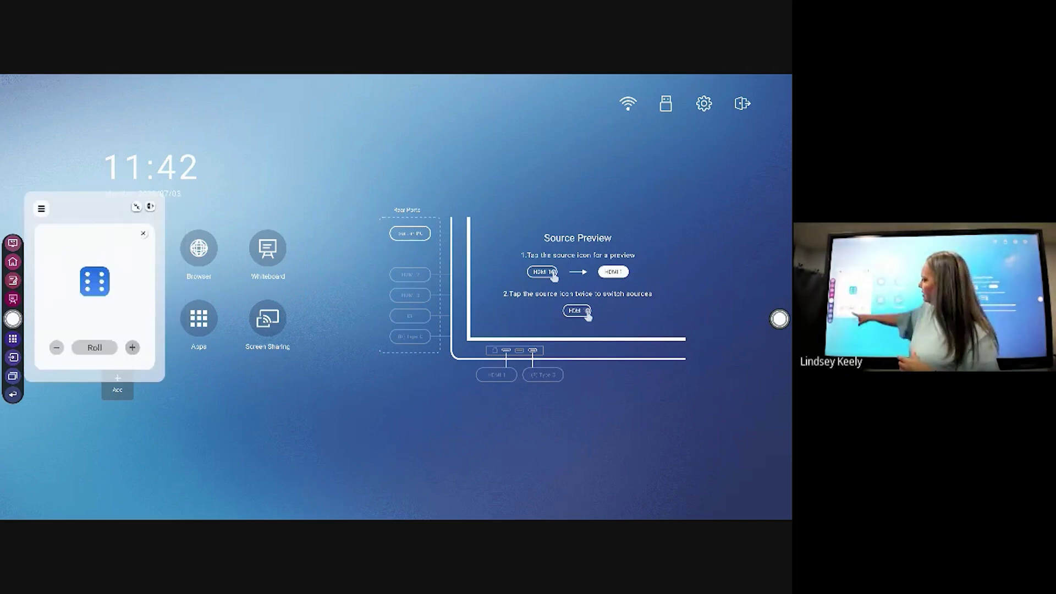
{"action": "left_click", "coordinate": [132, 347]}
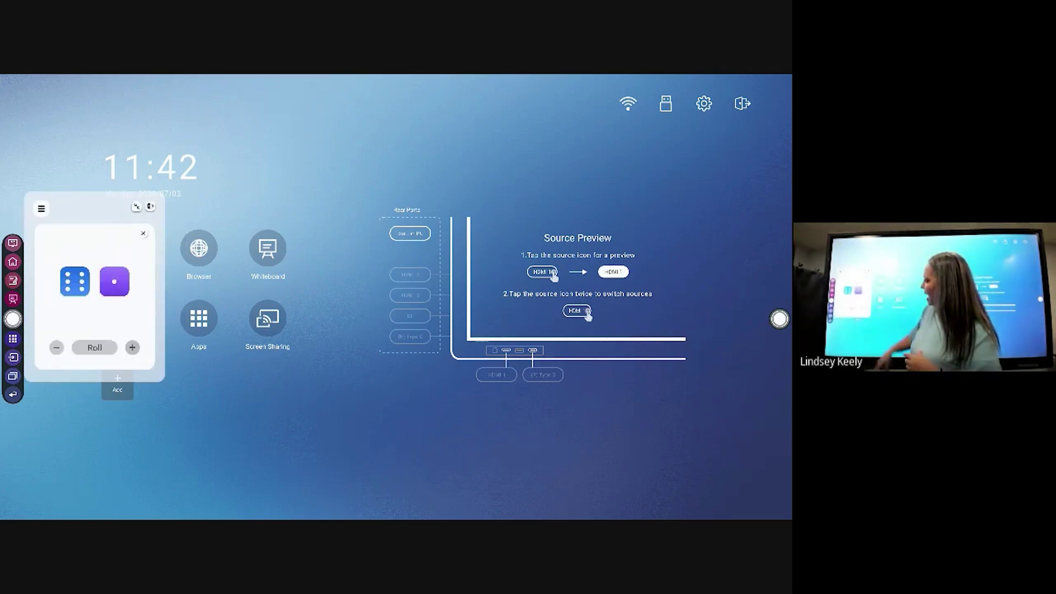
{"action": "left_click", "coordinate": [94, 347]}
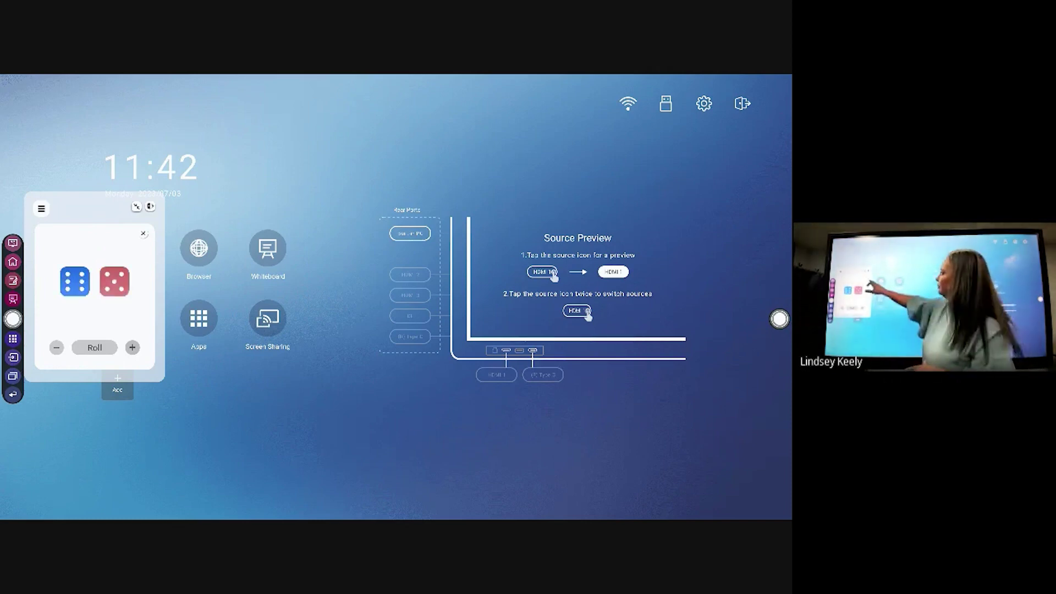
{"action": "left_click", "coordinate": [143, 233]}
View the QR Code tool with its text entry field and close it
{"action": "left_click", "coordinate": [157, 230]}
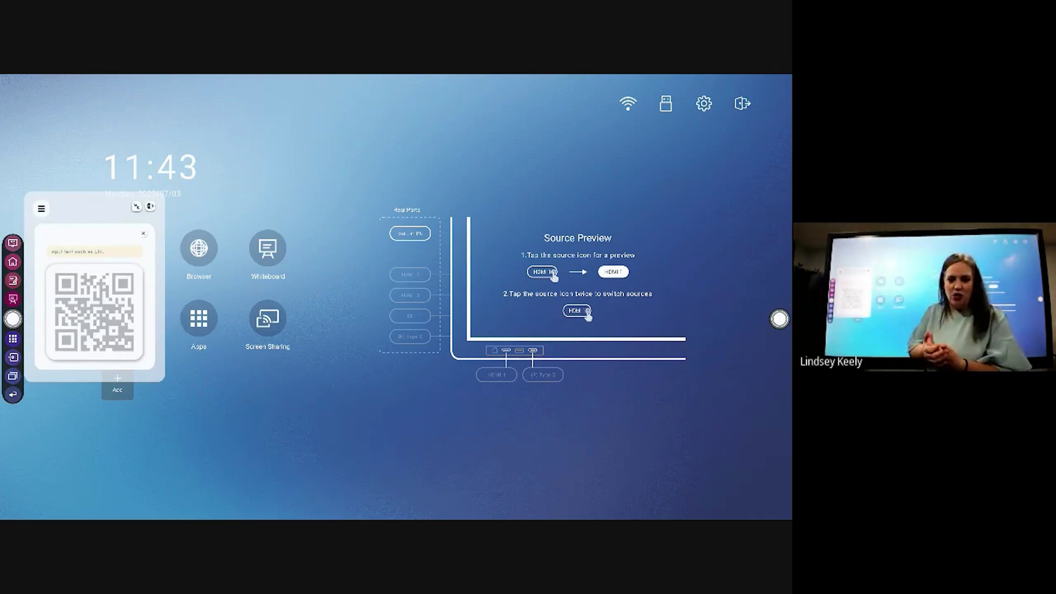
{"action": "left_click", "coordinate": [143, 233]}
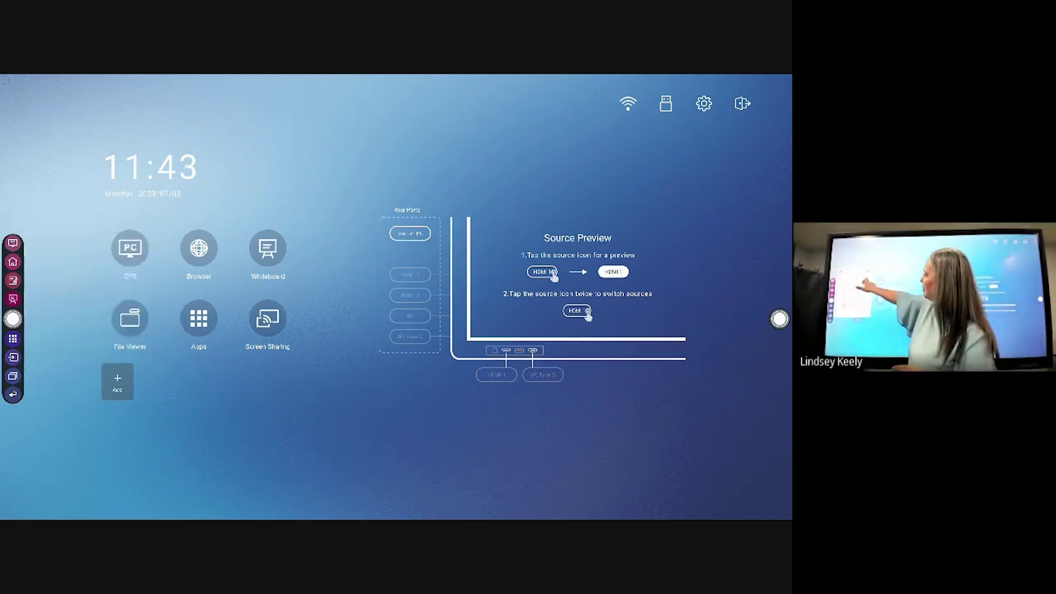
Set the Timer tool to 1 second, run the countdown and exit the tool
{"action": "left_click", "coordinate": [51, 258]}
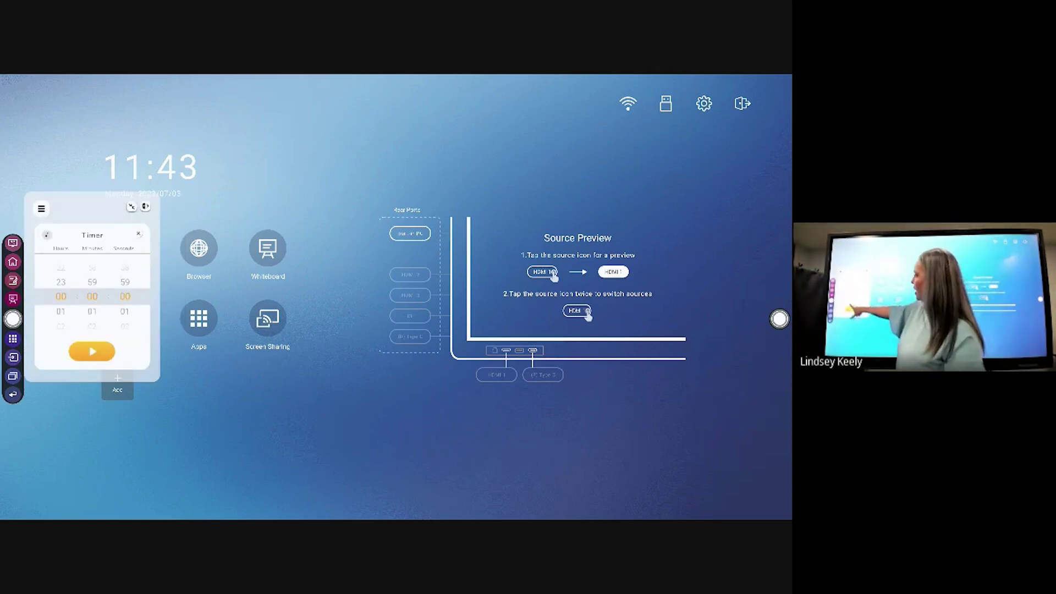
{"action": "left_click_drag", "start_coordinate": [124, 296], "coordinate": [125, 302]}
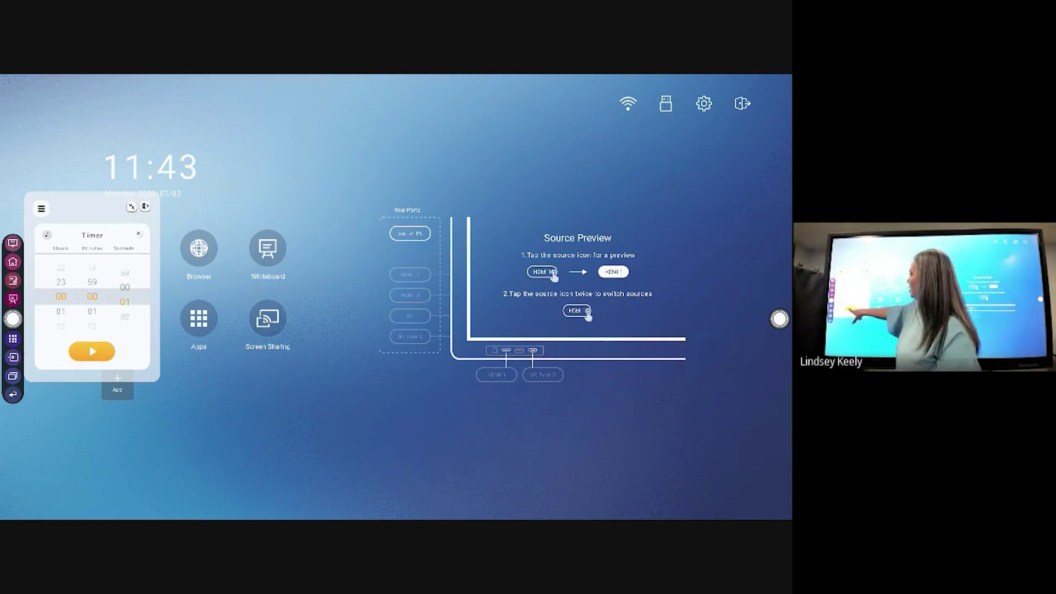
{"action": "left_click", "coordinate": [92, 350]}
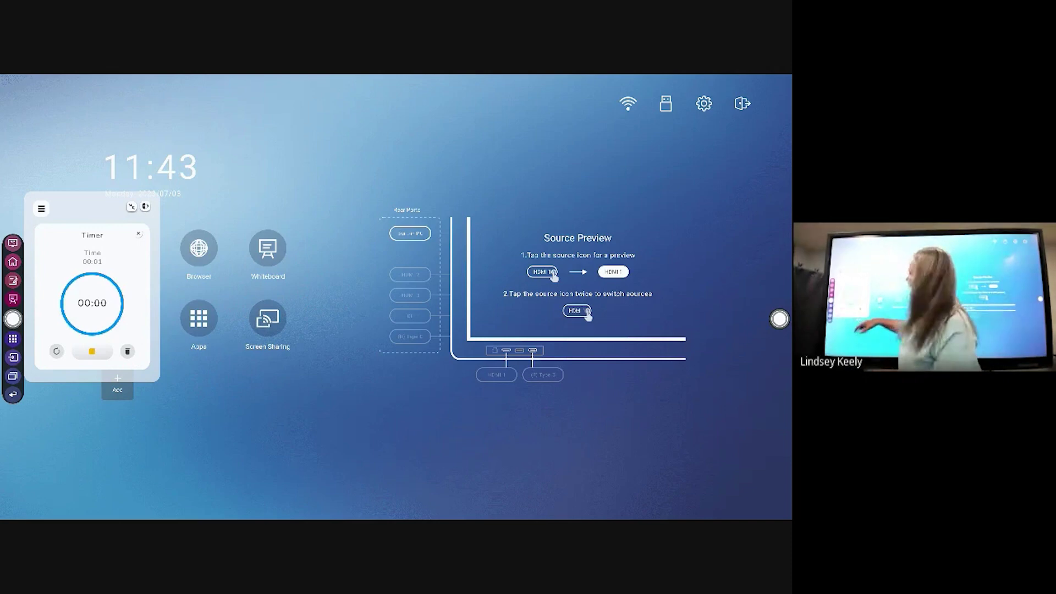
{"action": "left_click", "coordinate": [146, 206]}
Open the Stopwatch tool, run it, pause it at about 7 seconds and return to the tool overview
{"action": "left_click", "coordinate": [12, 339]}
{"action": "left_click", "coordinate": [85, 254]}
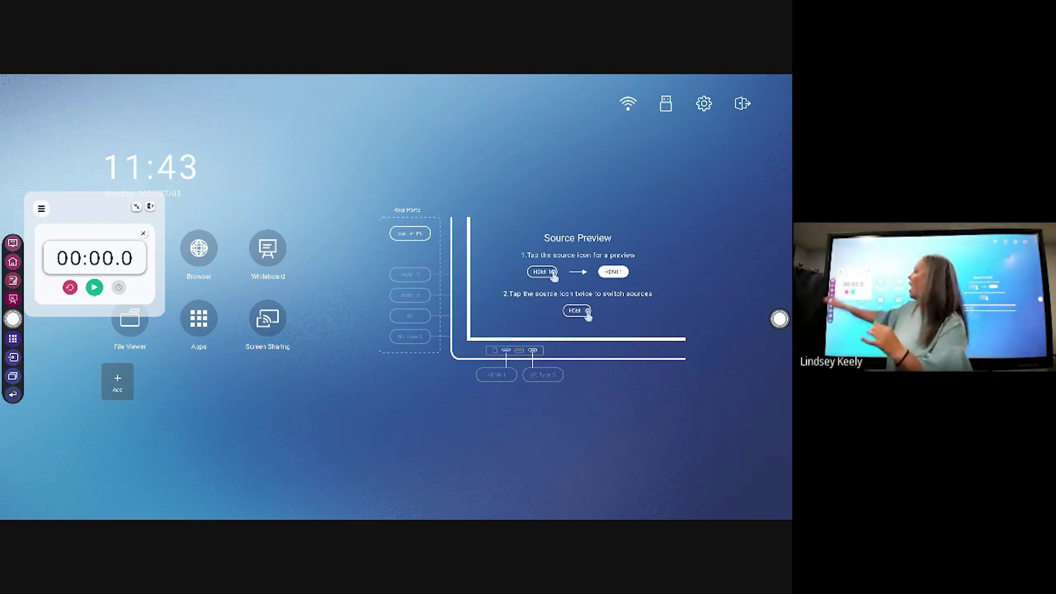
{"action": "left_click", "coordinate": [94, 287]}
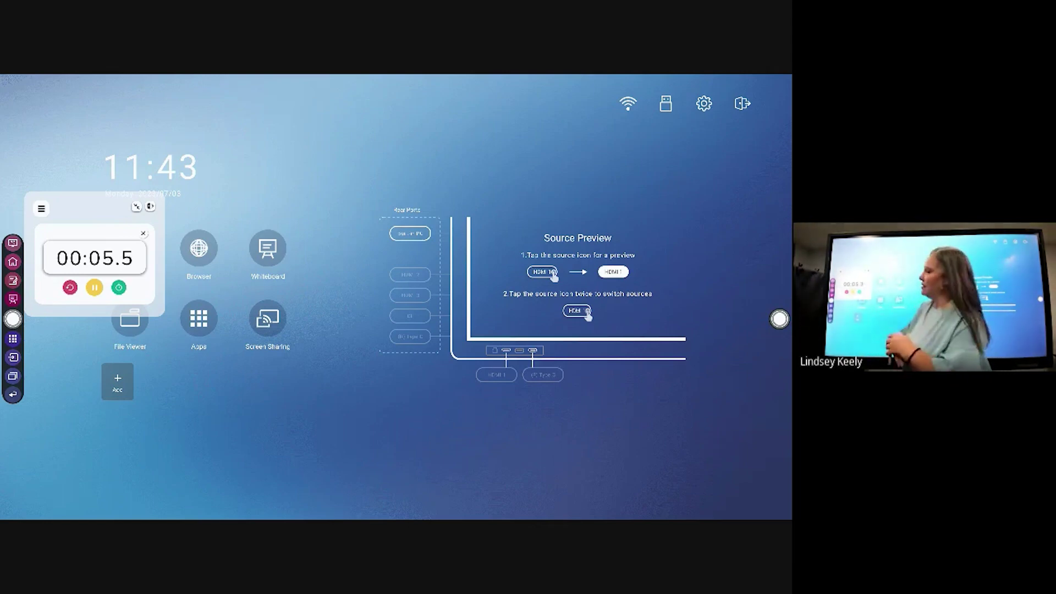
{"action": "left_click", "coordinate": [94, 287]}
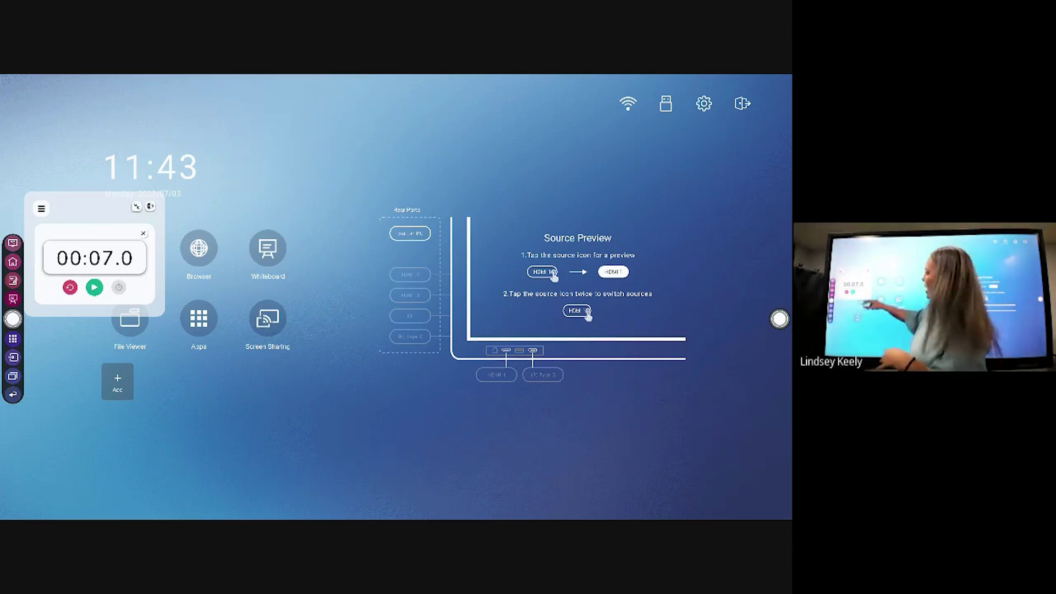
{"action": "left_click", "coordinate": [42, 208]}
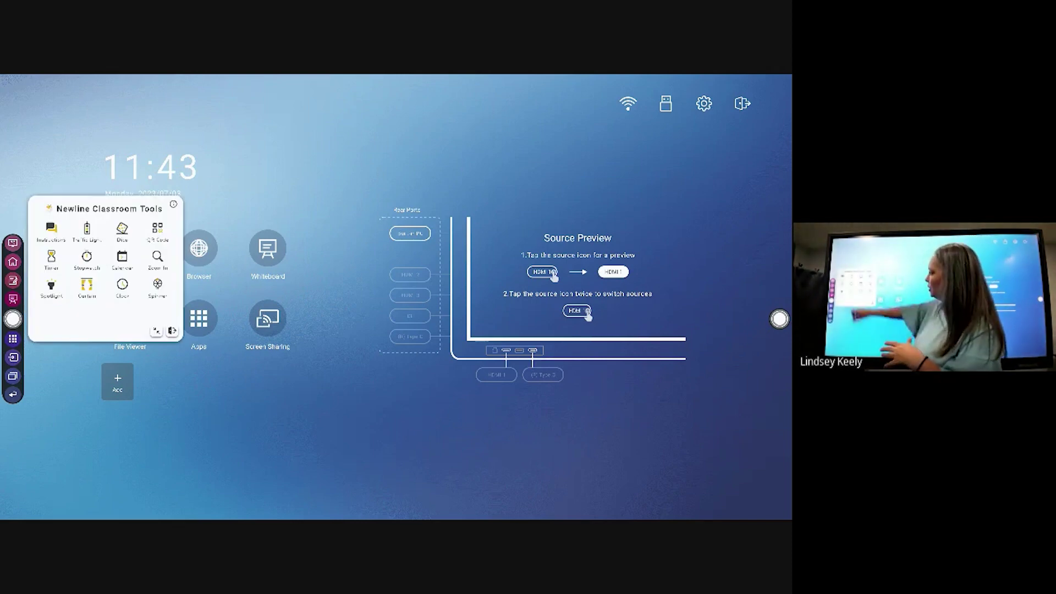
View the current month in the Calendar tool and close it
{"action": "left_click", "coordinate": [122, 258]}
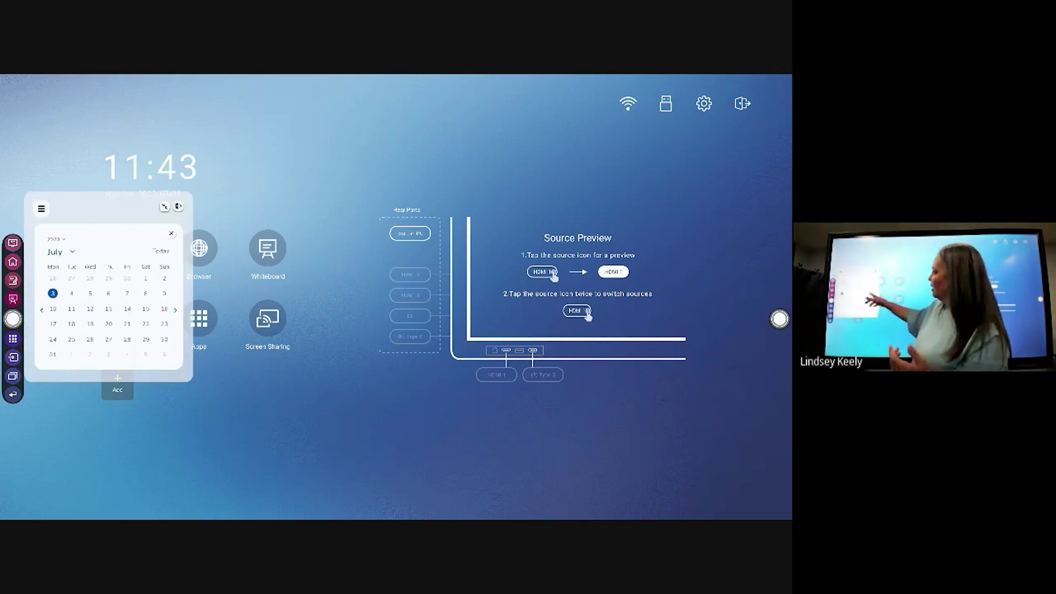
{"action": "left_click", "coordinate": [171, 233]}
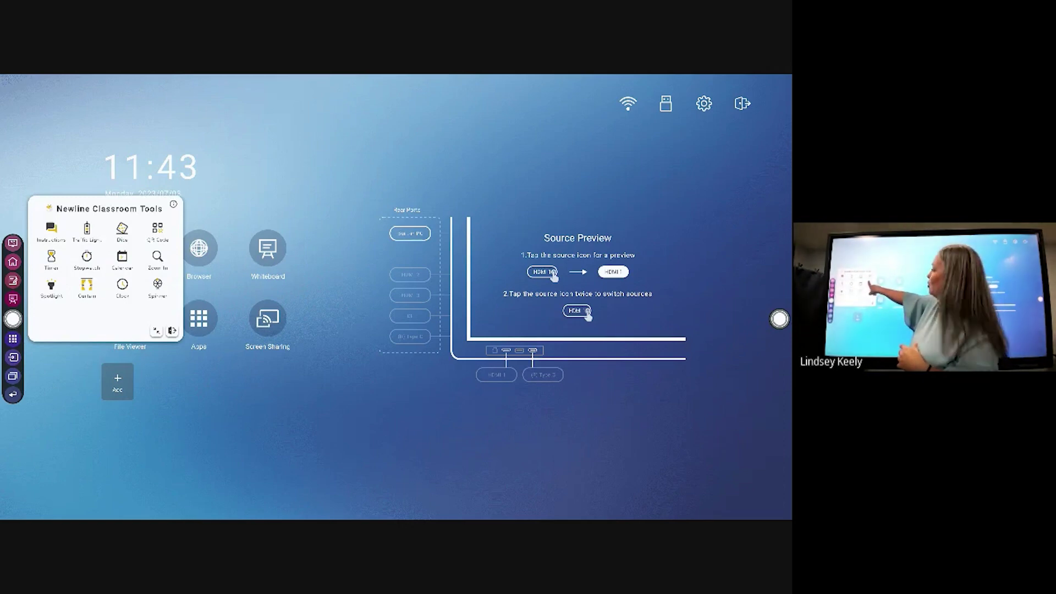
Start the Zoom In tool, move its controls beside the home screen's app icons and magnify the screen
{"action": "left_click", "coordinate": [157, 259]}
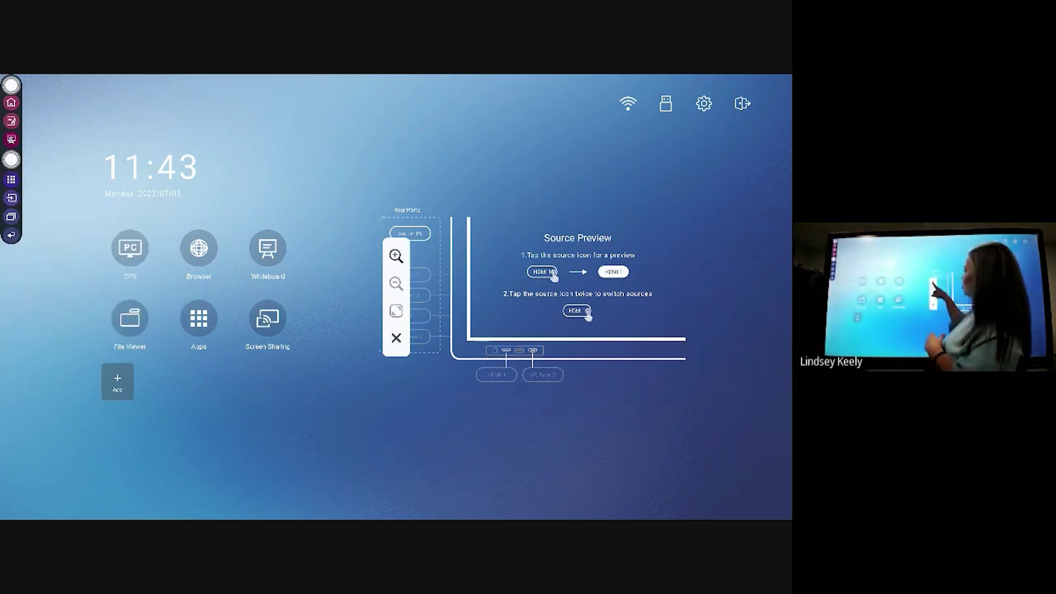
{"action": "left_click_drag", "start_coordinate": [396, 324], "coordinate": [326, 311]}
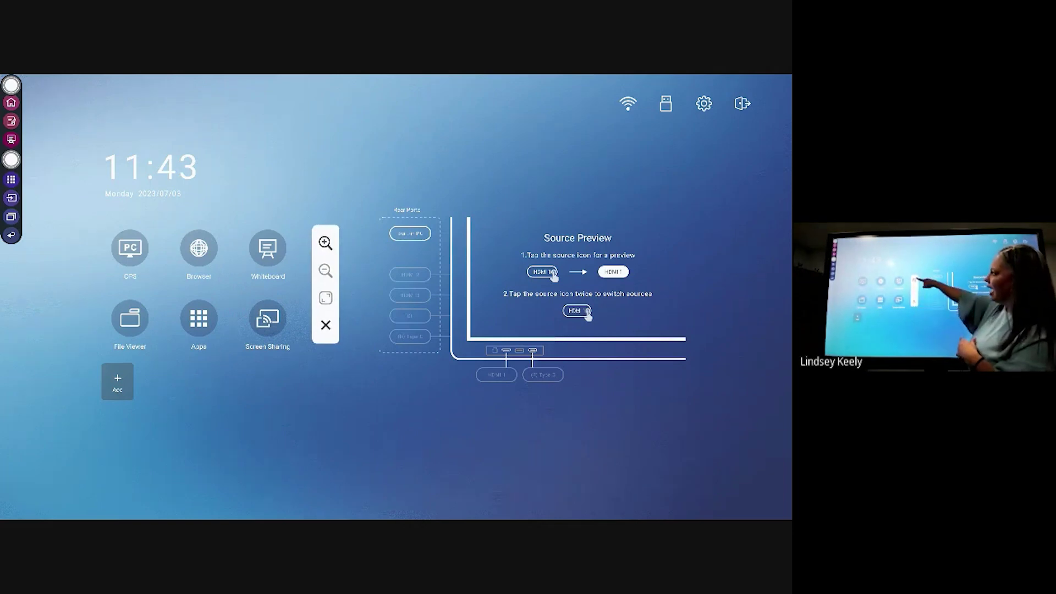
{"action": "left_click", "coordinate": [326, 243]}
{"action": "left_click", "coordinate": [326, 243]}
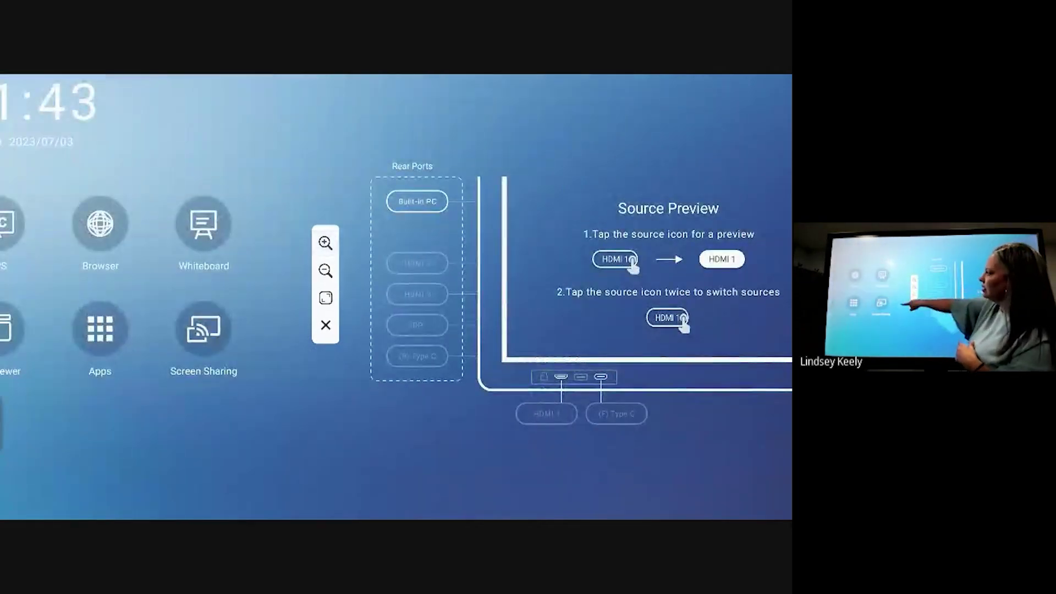
Magnify the home screen further, pan across its app icons, restore the full view and close the Zoom In tool
{"action": "left_click_drag", "start_coordinate": [283, 364], "coordinate": [323, 374]}
{"action": "left_click", "coordinate": [326, 243]}
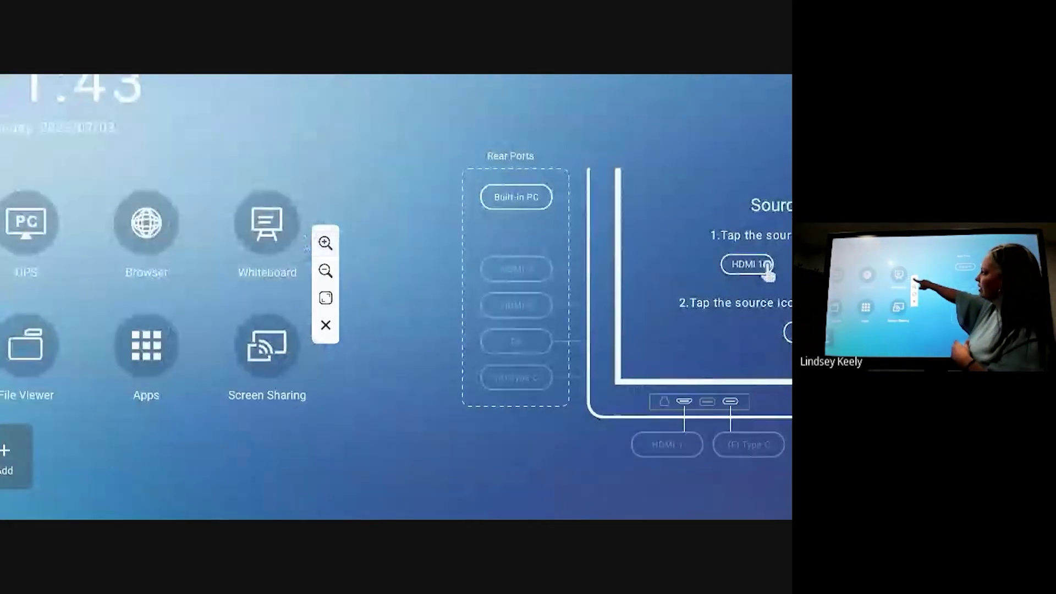
{"action": "left_click_drag", "start_coordinate": [352, 250], "coordinate": [375, 251]}
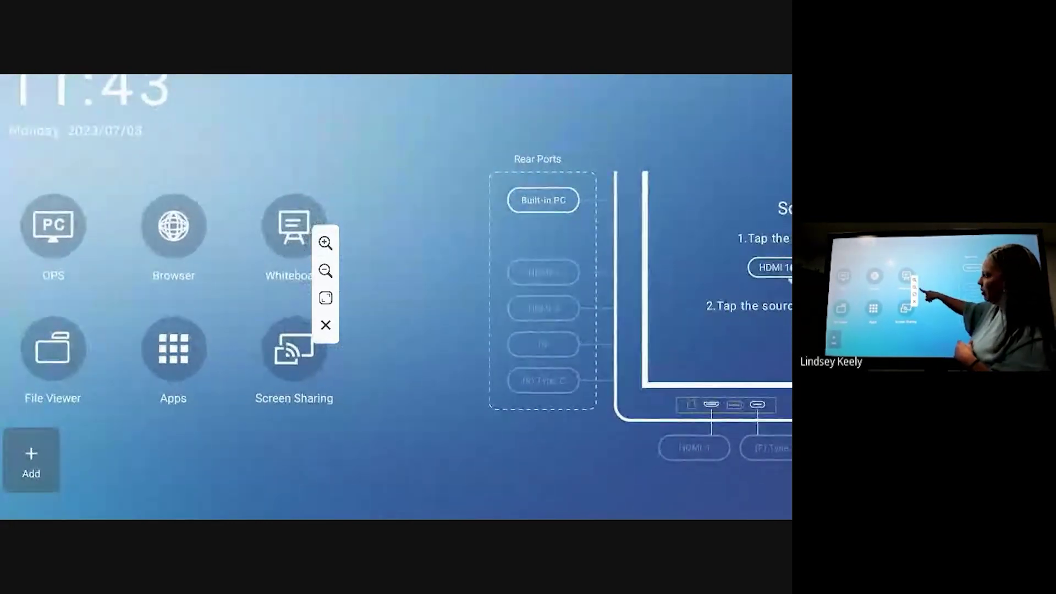
{"action": "left_click", "coordinate": [325, 270]}
{"action": "left_click", "coordinate": [326, 270]}
{"action": "left_click", "coordinate": [325, 298]}
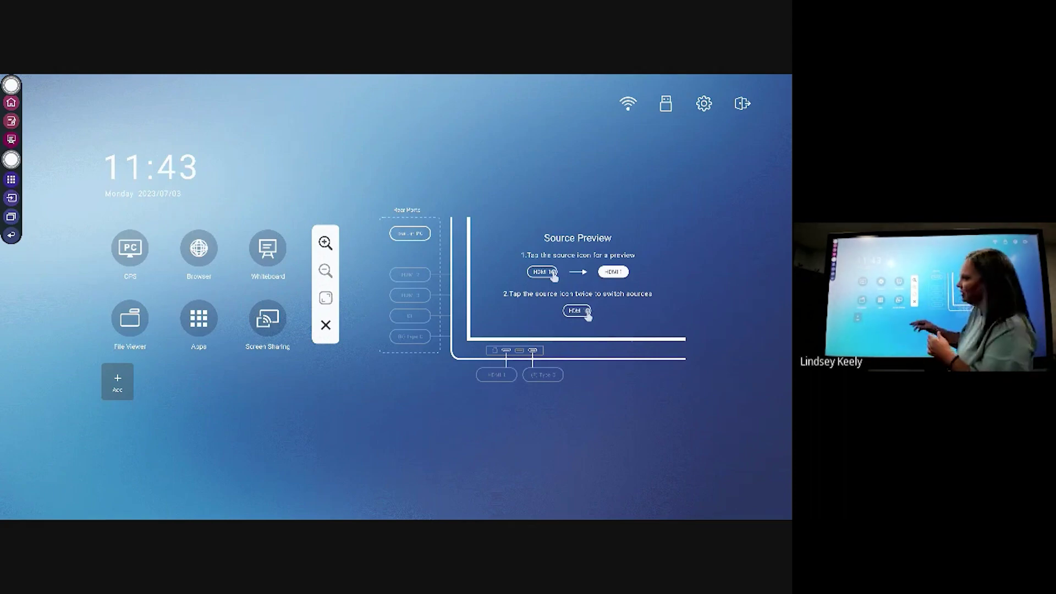
{"action": "left_click", "coordinate": [326, 324]}
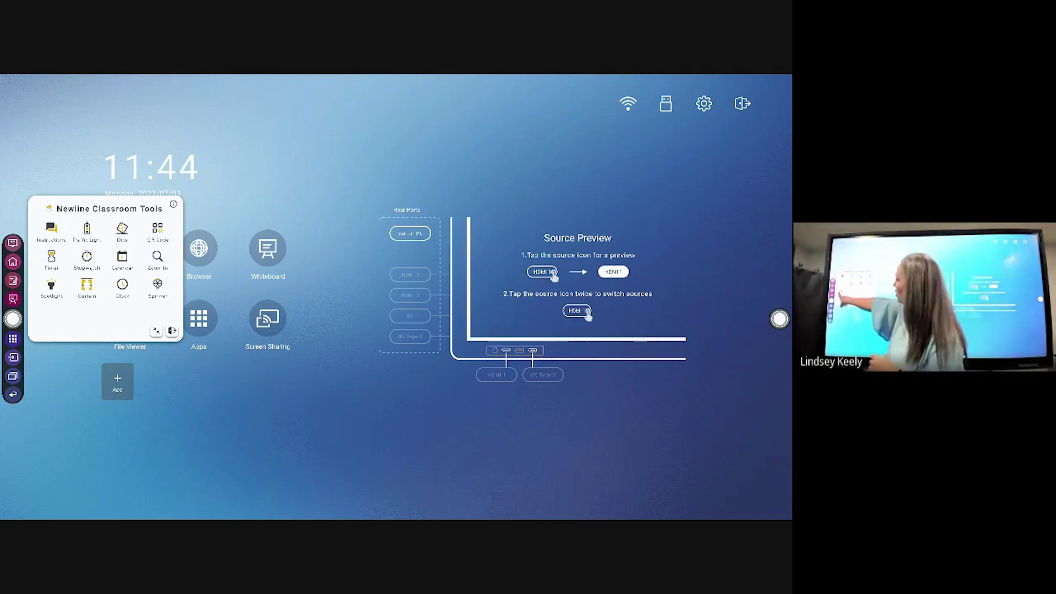
Start the Spotlight tool, darken its surroundings slightly, shrink and move the circle onto the Apps icon, and exit the tool
{"action": "left_click", "coordinate": [51, 288]}
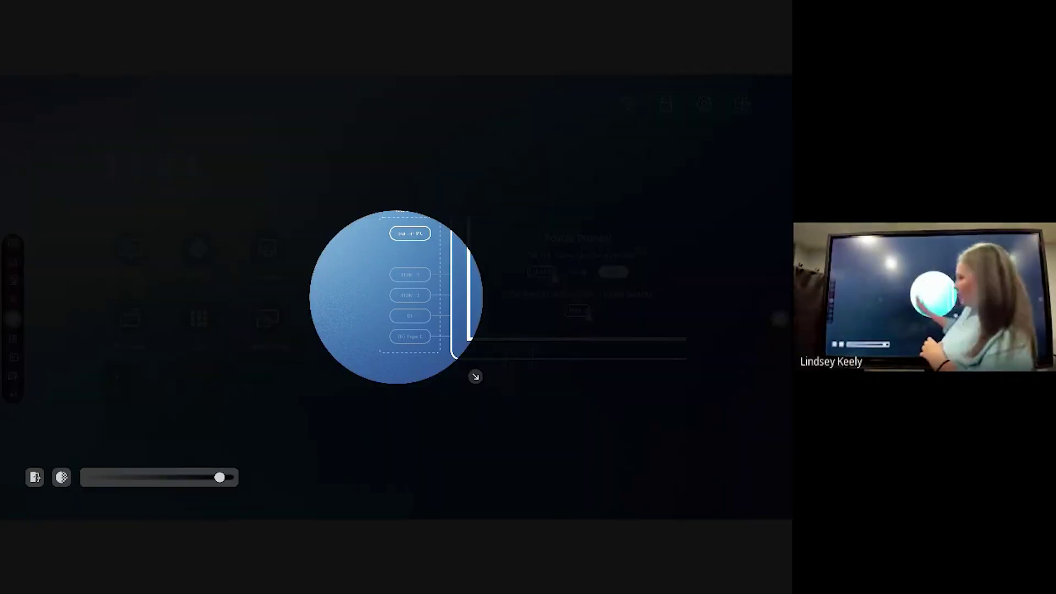
{"action": "mouse_move", "coordinate": [220, 477]}
{"action": "left_mouse_down"}
{"action": "mouse_move", "coordinate": [115, 477]}
{"action": "mouse_move", "coordinate": [228, 477]}
{"action": "mouse_move", "coordinate": [94, 476]}
{"action": "mouse_move", "coordinate": [221, 477]}
{"action": "left_mouse_up"}
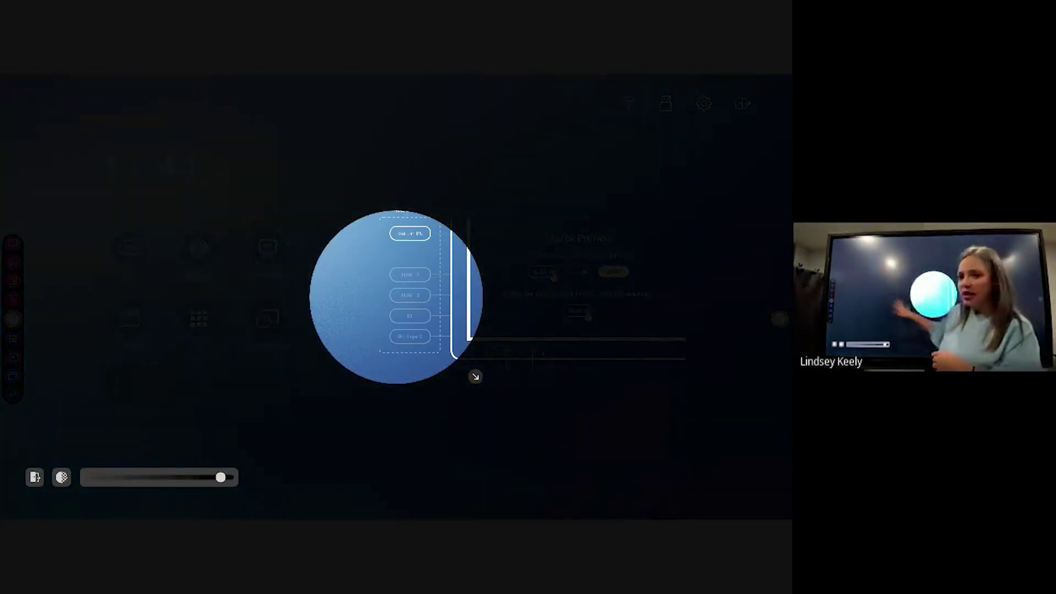
{"action": "left_click_drag", "start_coordinate": [396, 297], "coordinate": [153, 249]}
{"action": "left_click_drag", "start_coordinate": [185, 301], "coordinate": [51, 338]}
{"action": "left_click_drag", "start_coordinate": [130, 417], "coordinate": [226, 336]}
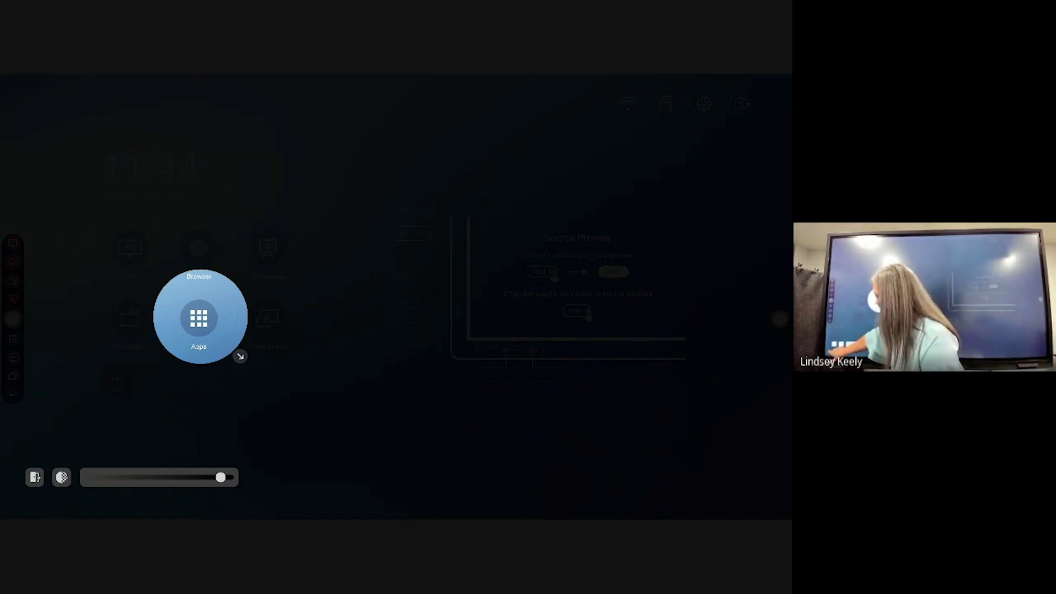
{"action": "left_click", "coordinate": [35, 477]}
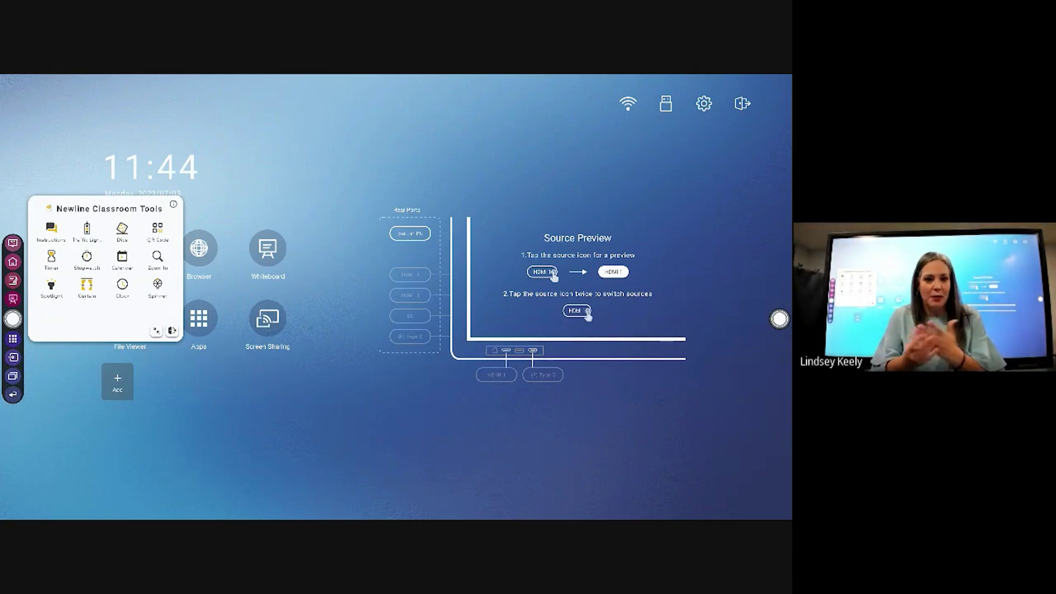
Cover the screen with the Curtain tool and open it again, and view the Chicago time in the Clock tool and close it
{"action": "left_click", "coordinate": [86, 288]}
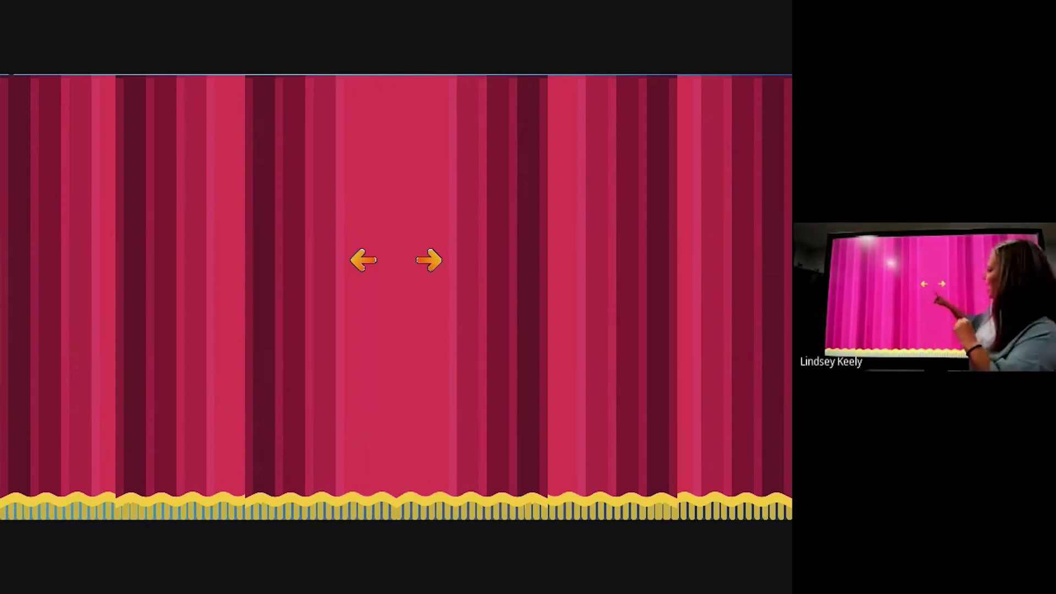
{"action": "left_click", "coordinate": [429, 259]}
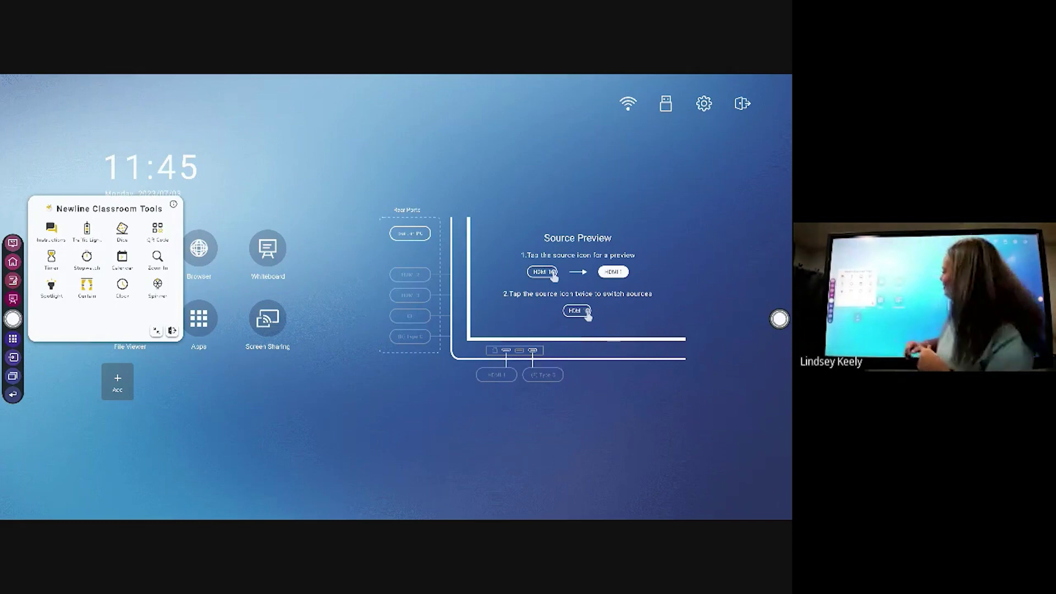
{"action": "left_click", "coordinate": [122, 288]}
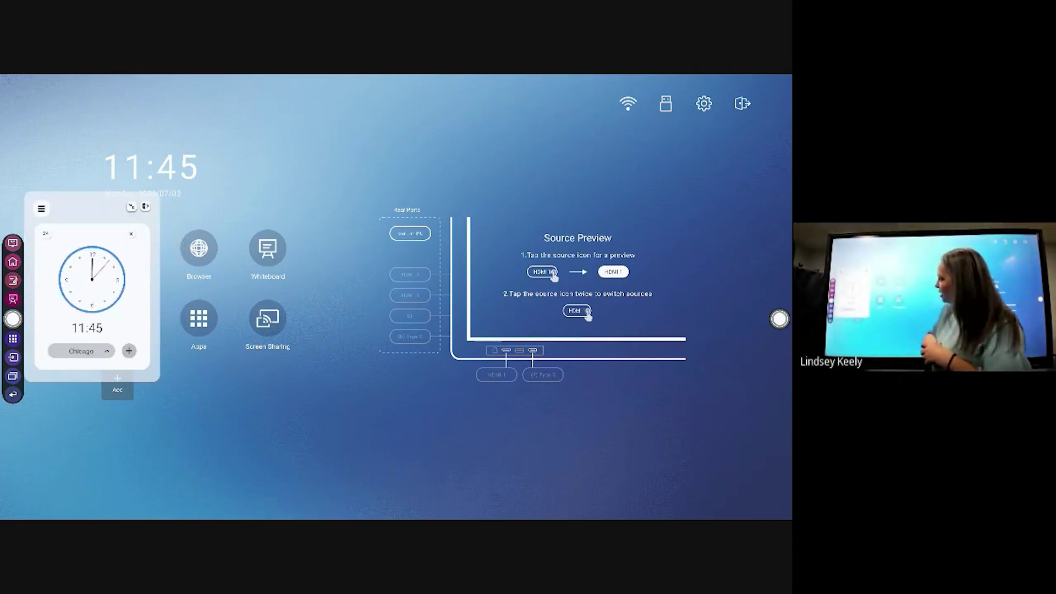
{"action": "left_click", "coordinate": [130, 233]}
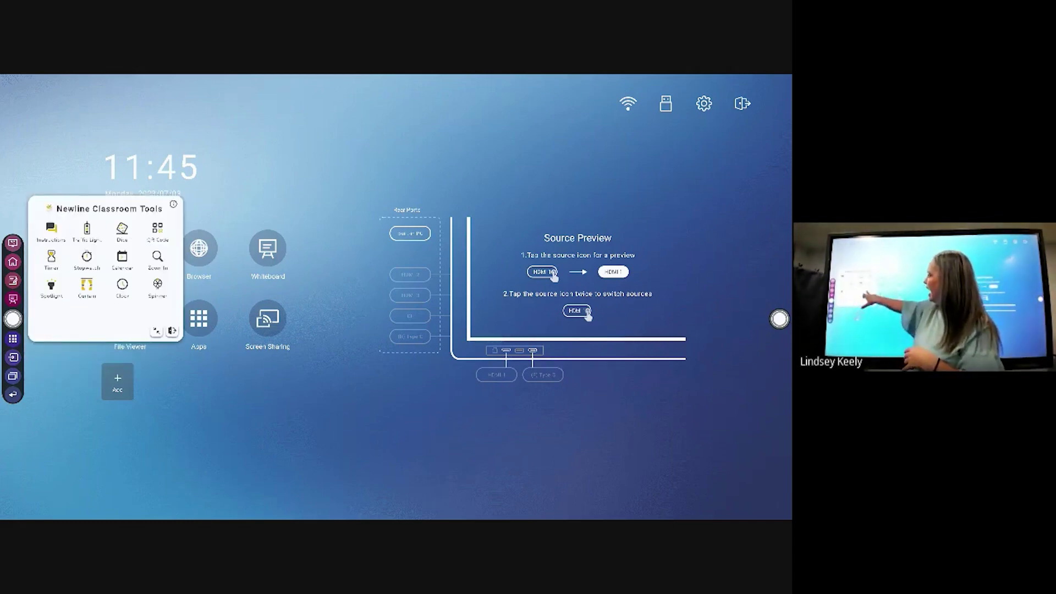
Open the Spinner tool, spin its two-option Apple and Banana wheel and move the widget away from the side toolbar
{"action": "left_click", "coordinate": [158, 288]}
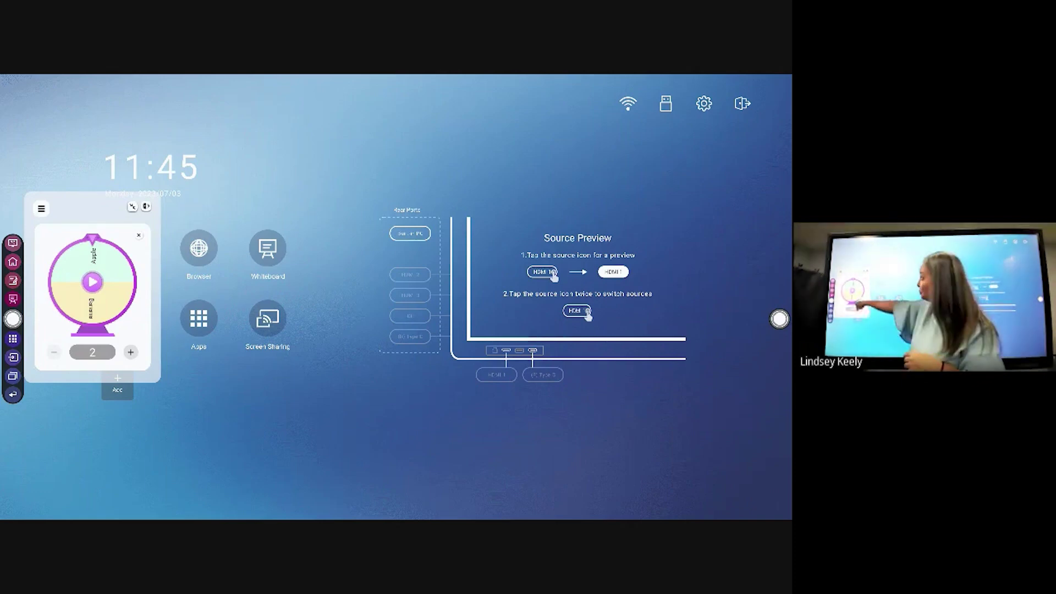
{"action": "left_click_drag", "start_coordinate": [92, 282], "coordinate": [78, 283]}
{"action": "left_click", "coordinate": [78, 284]}
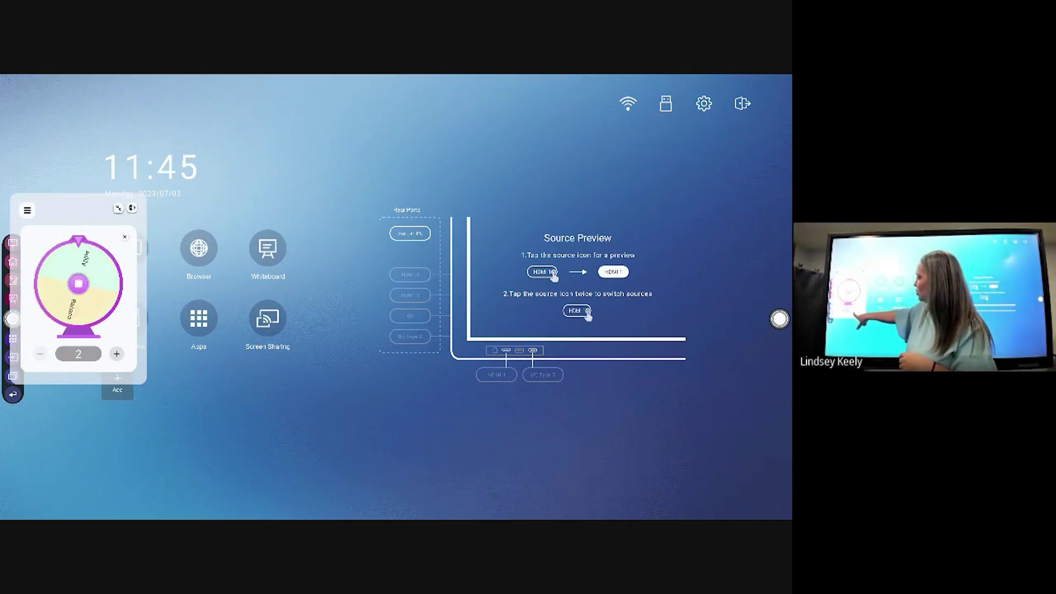
{"action": "left_click_drag", "start_coordinate": [116, 324], "coordinate": [142, 323]}
{"action": "left_click_drag", "start_coordinate": [104, 209], "coordinate": [164, 205]}
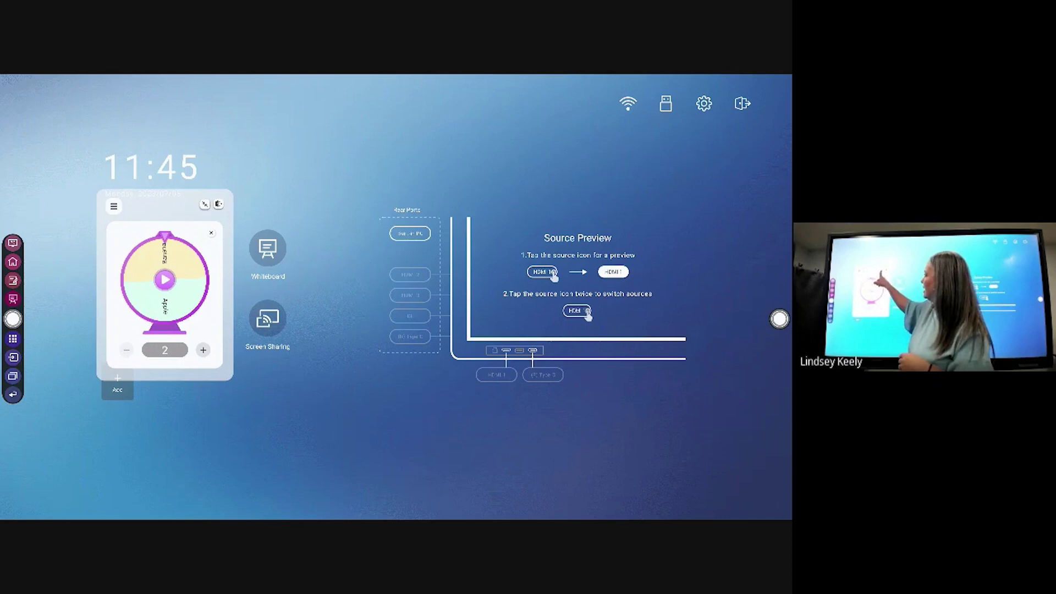
Close the Spinner tool and exit Newline Classroom Tools completely
{"action": "left_click", "coordinate": [211, 233]}
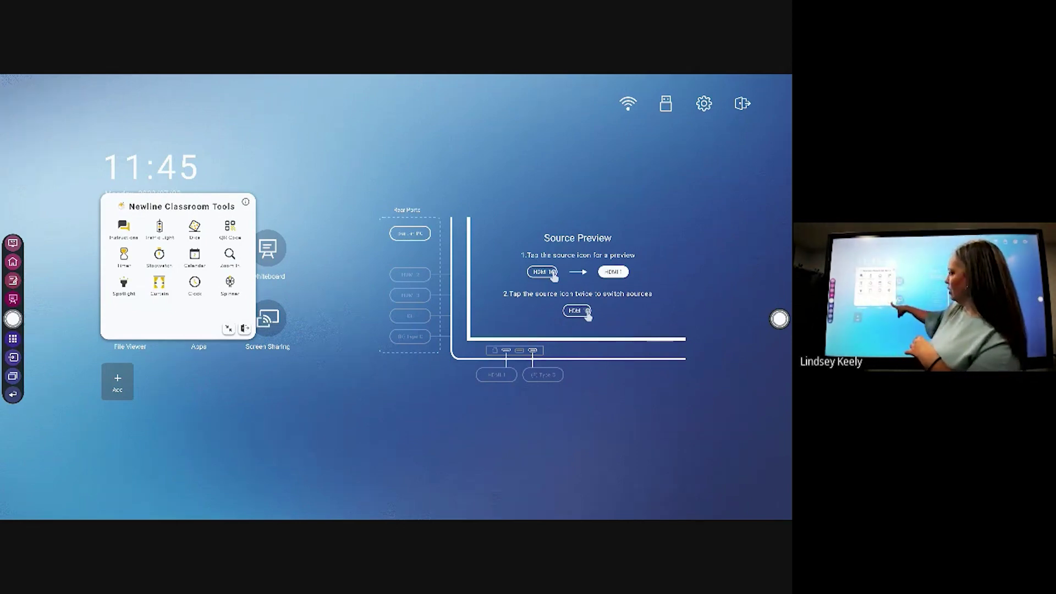
{"action": "left_click", "coordinate": [244, 328]}
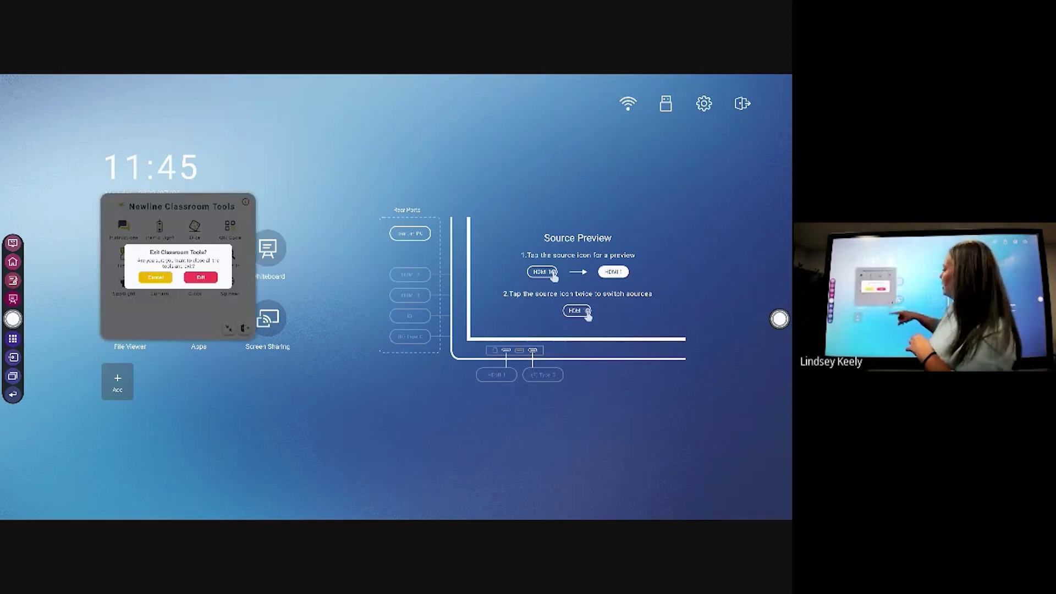
{"action": "left_click", "coordinate": [201, 276]}
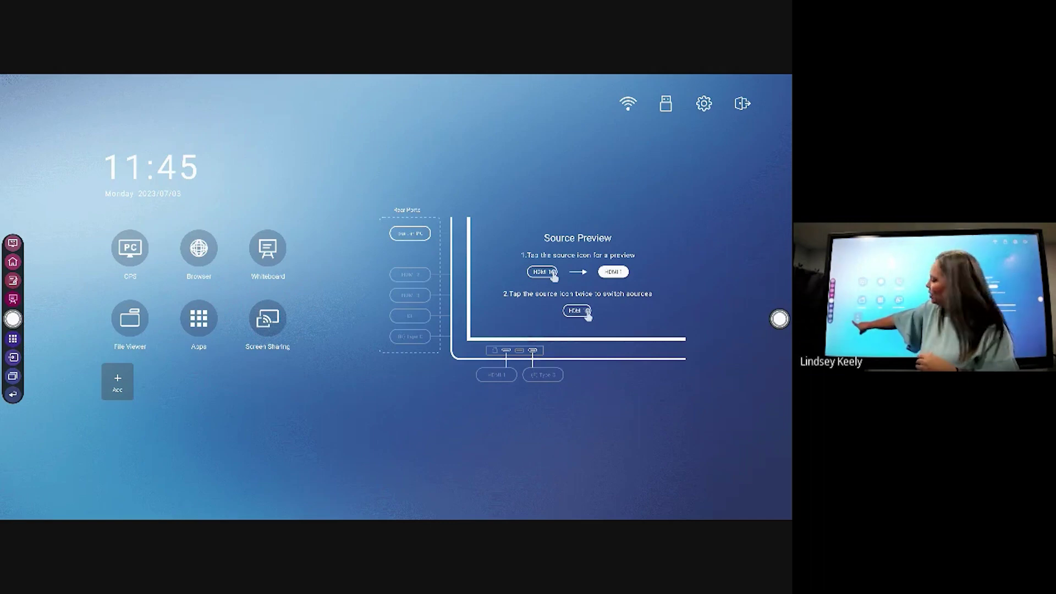
Add a Newline Classroom Tools app shortcut to the home screen and launch the tools from it
{"action": "left_click", "coordinate": [117, 382]}
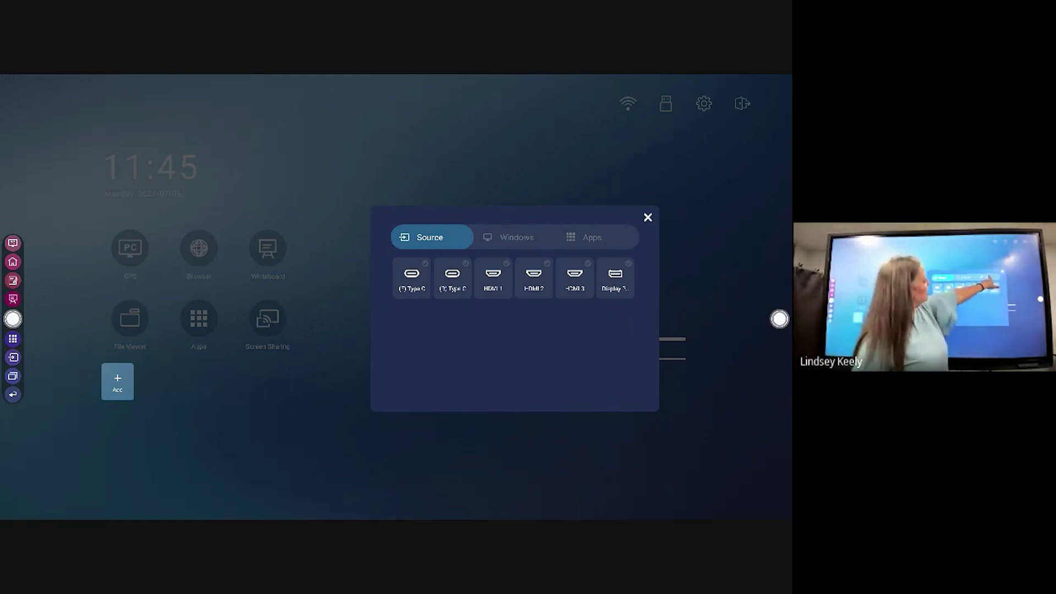
{"action": "left_click", "coordinate": [597, 237]}
{"action": "scroll", "coordinate": [513, 330], "scroll_direction": "down", "scroll_amount": 2}
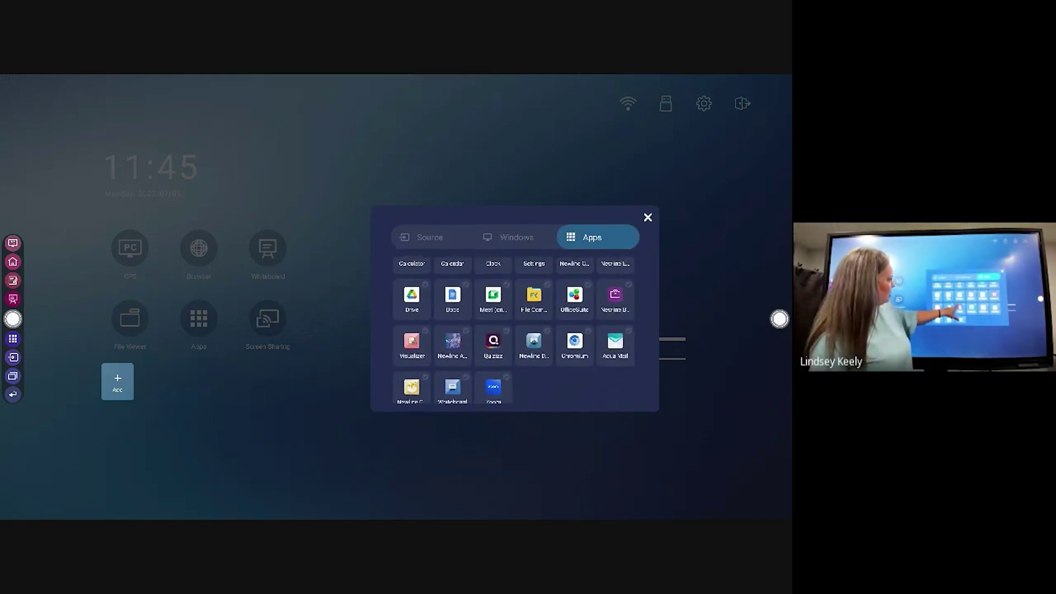
{"action": "left_click", "coordinate": [411, 378]}
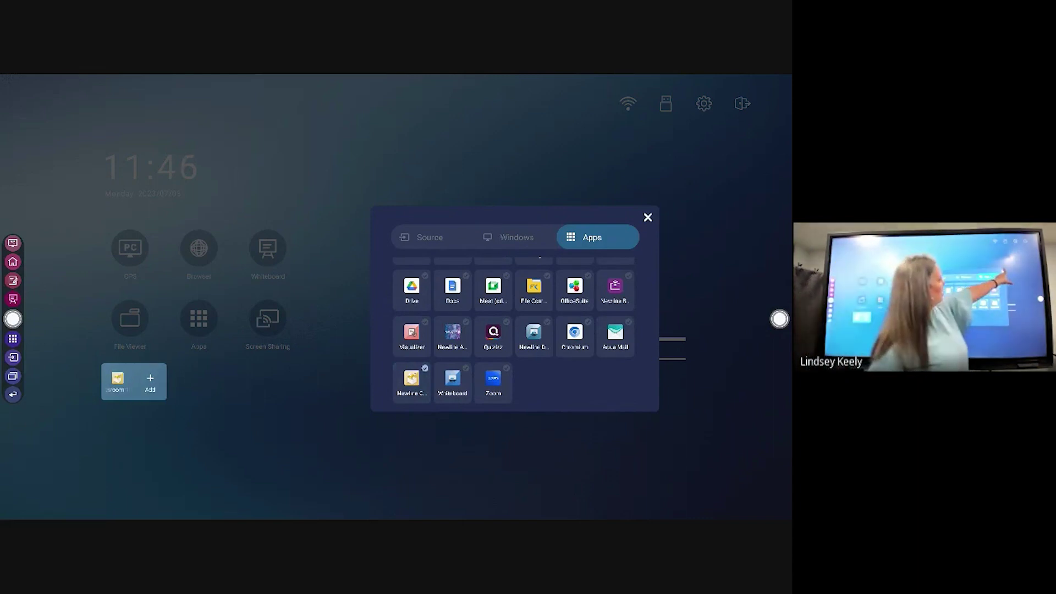
{"action": "left_click", "coordinate": [647, 217]}
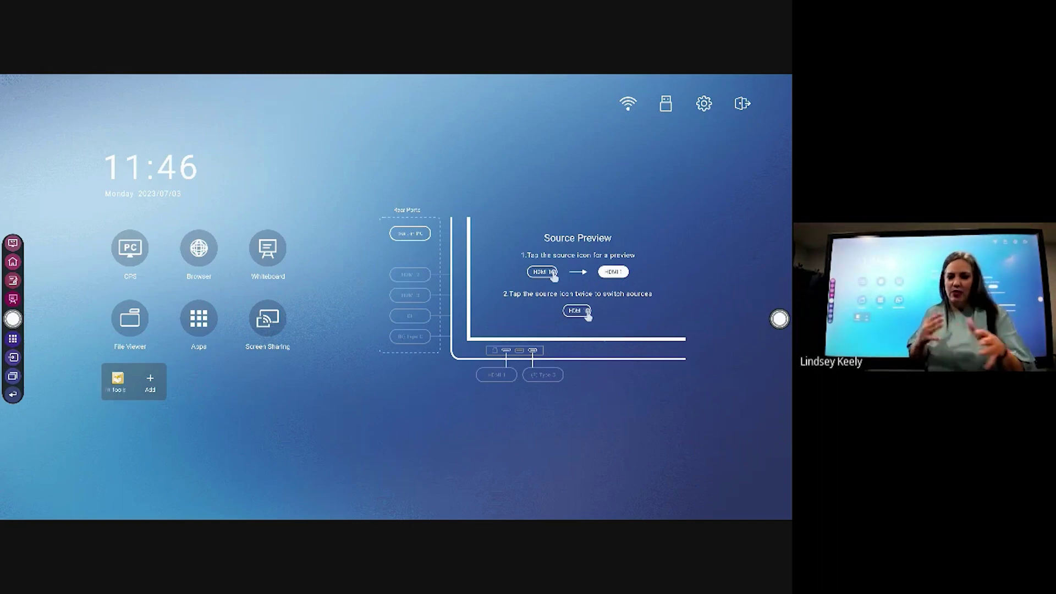
{"action": "left_click", "coordinate": [118, 381]}
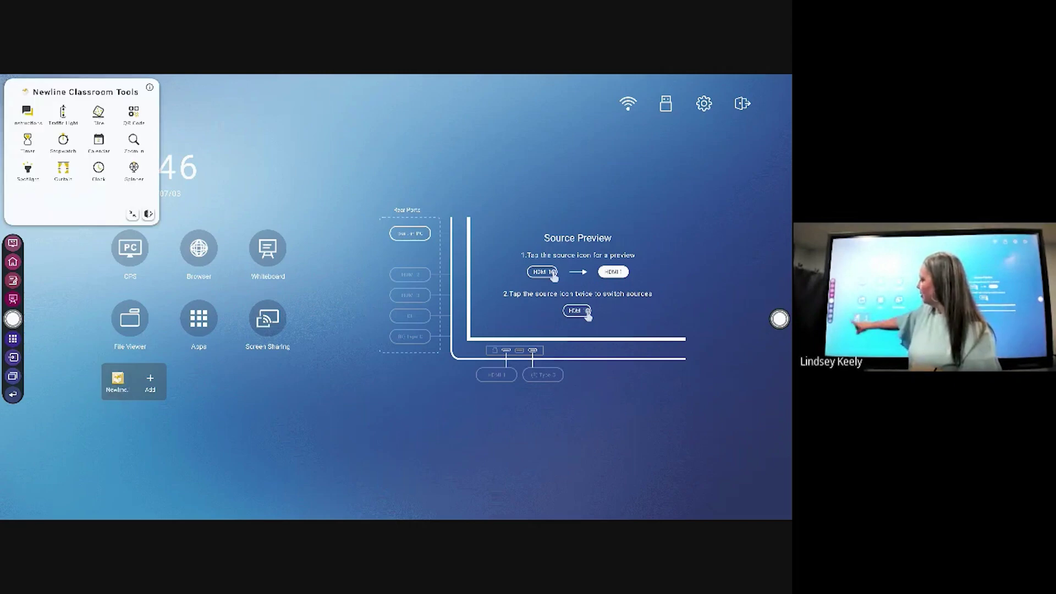